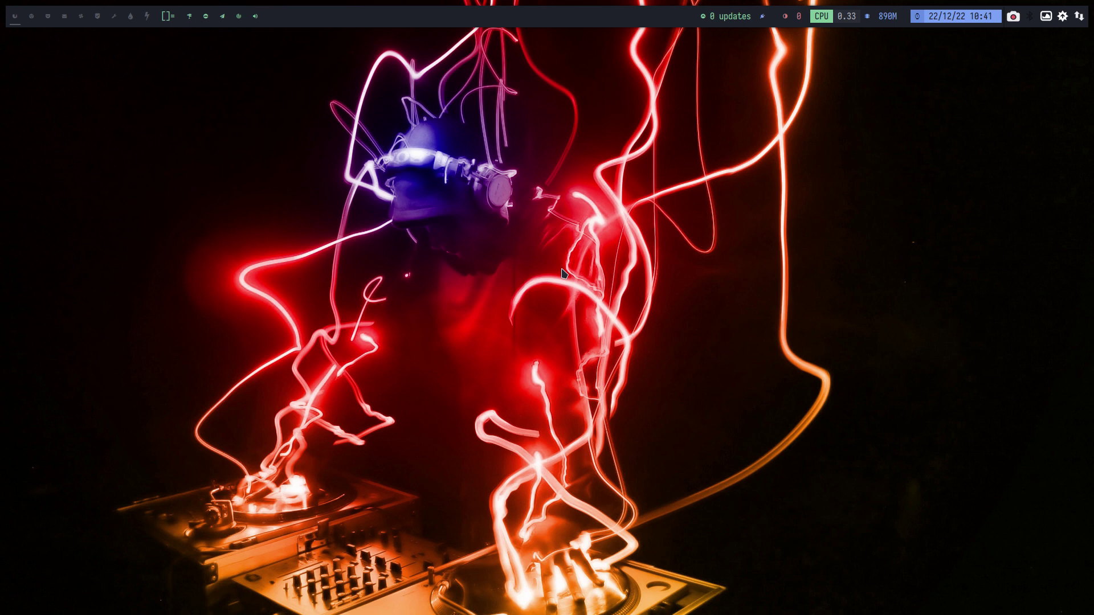
# Step: Open an Alacritty terminal on workspace 1, then switch to the empty workspace 2
pyautogui.press('super+Return')
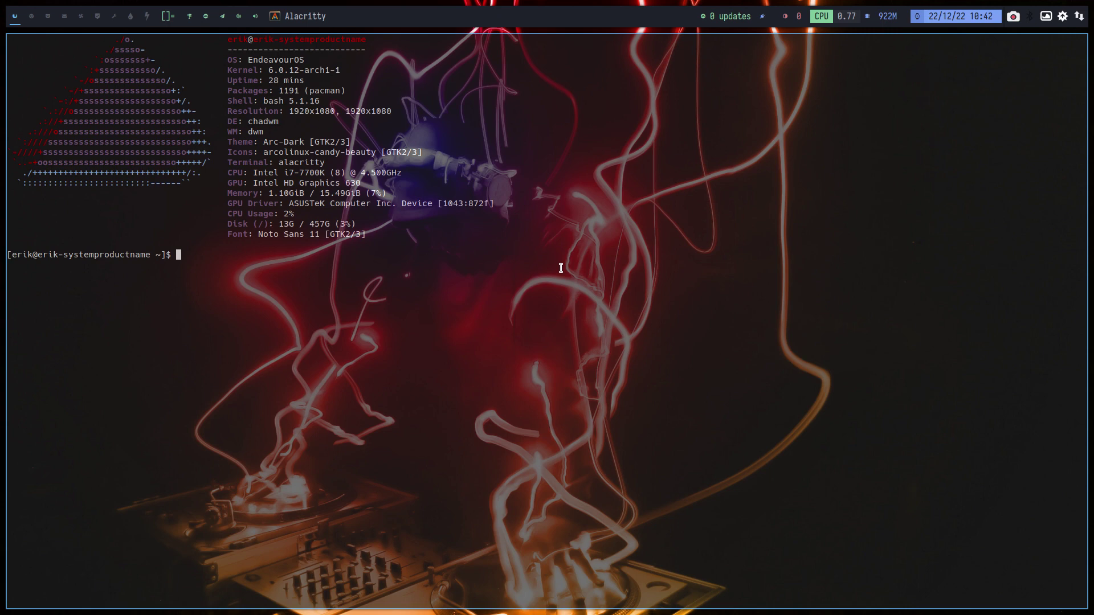
pyautogui.click(41, 21)
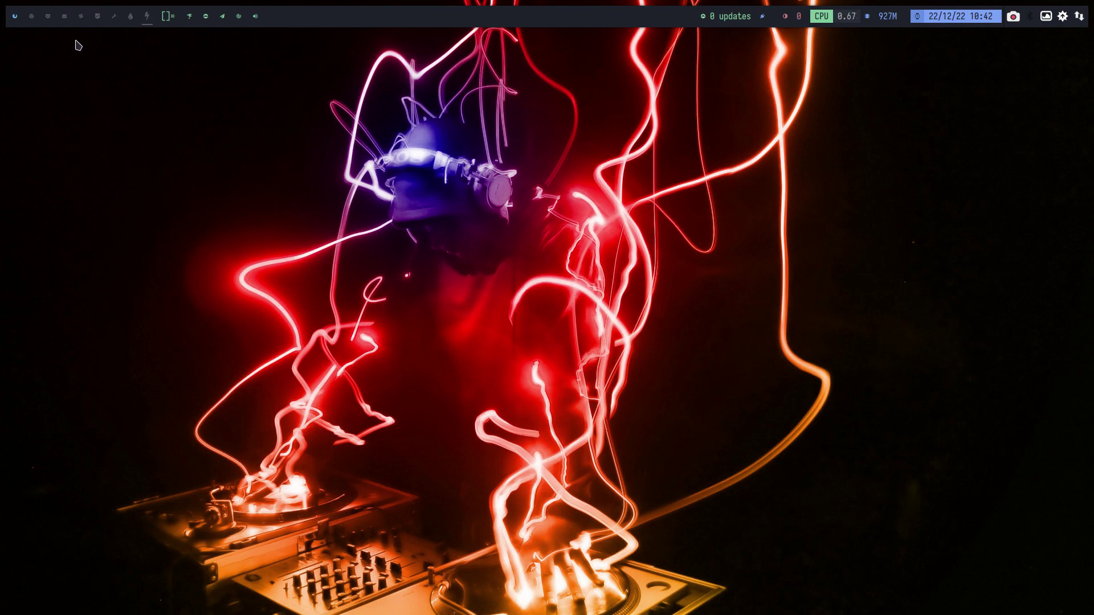
pyautogui.click(16, 19)
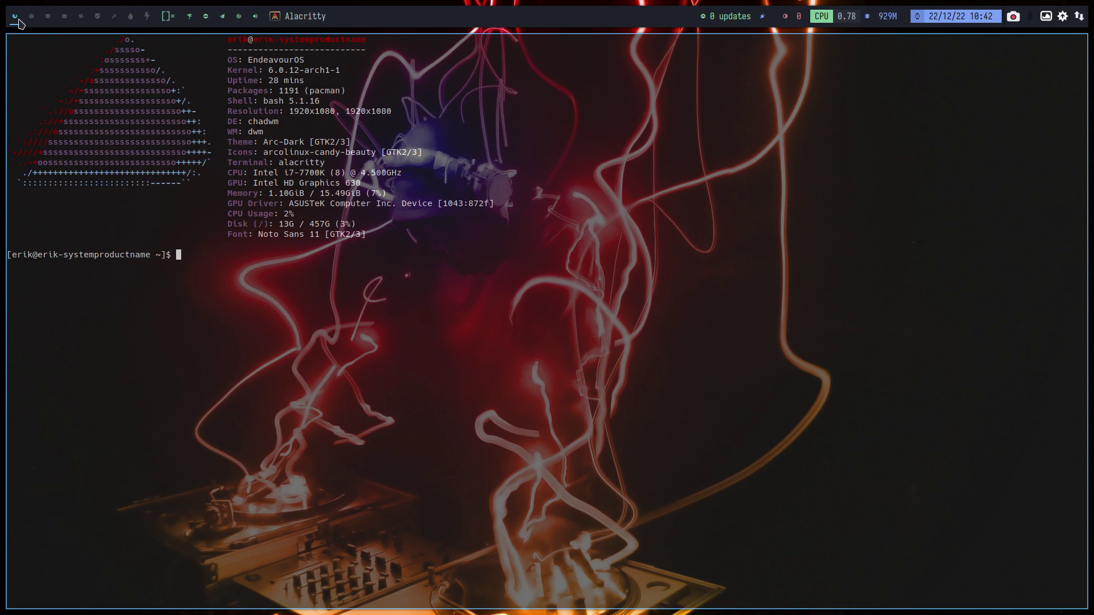
pyautogui.click(32, 18)
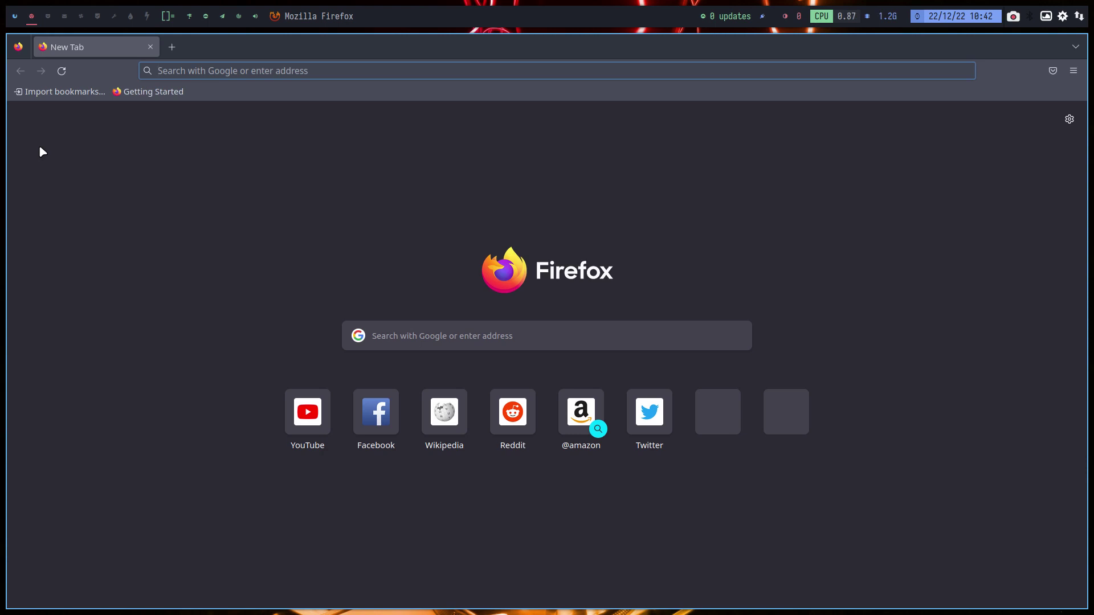
# Step: Google 'arcolinux youtube', accept cookies, and open the '1367 How to install ArcoLinuxD and all its desktops' video
pyautogui.write('arcolinu')
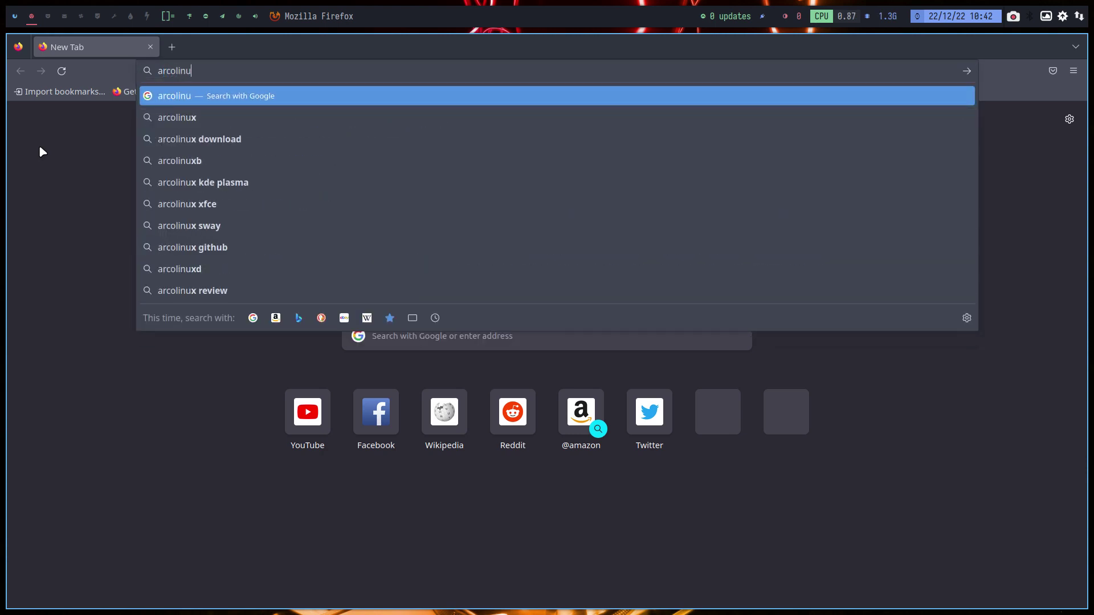
pyautogui.write('x youtube')
pyautogui.press('Return')
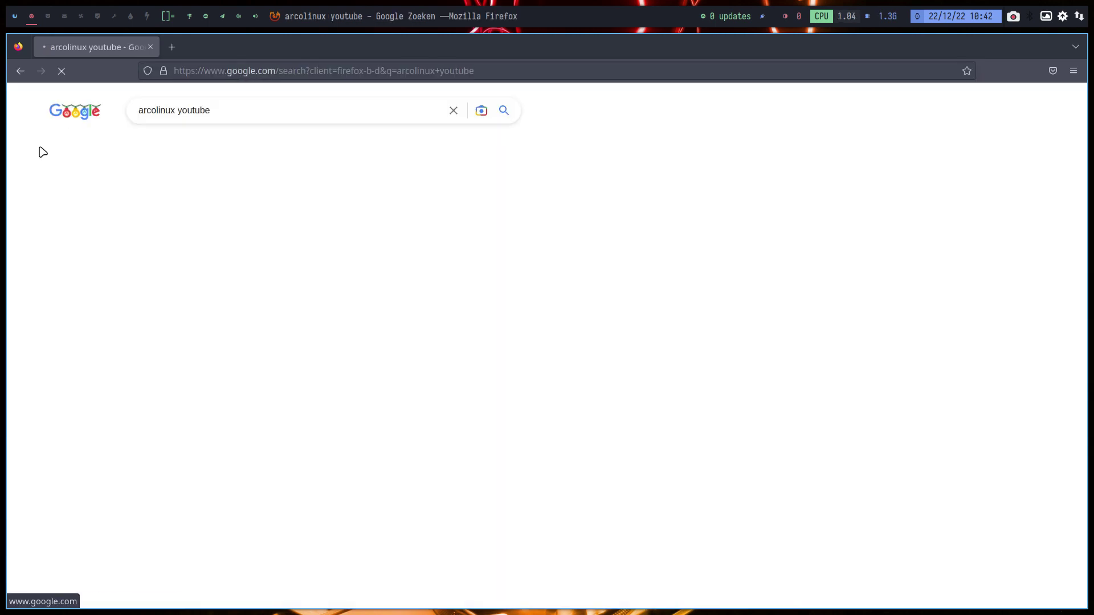
pyautogui.click(594, 519)
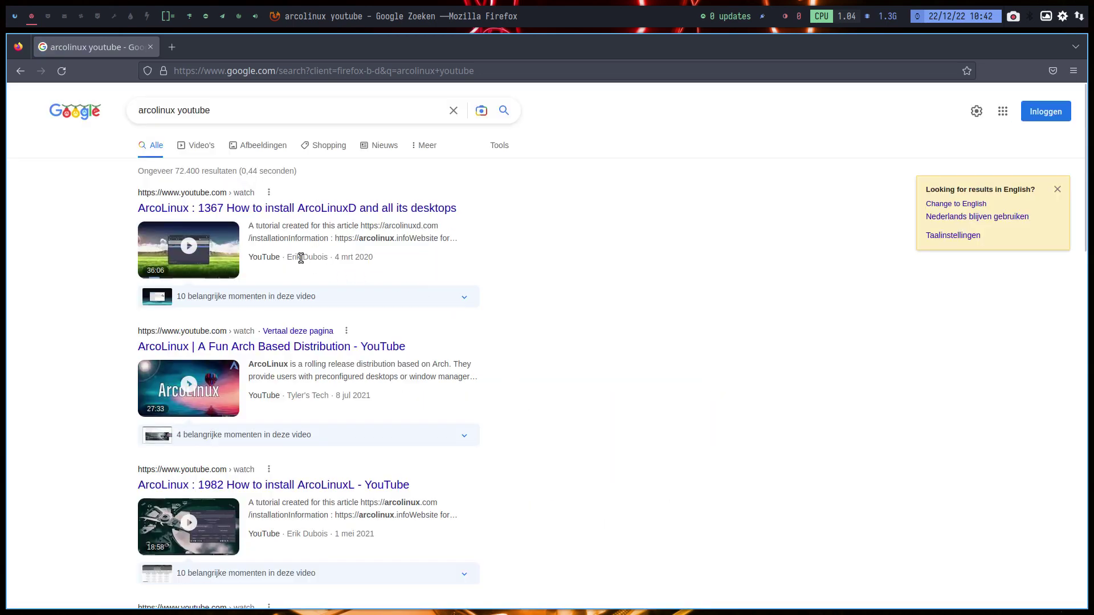
pyautogui.click(316, 210)
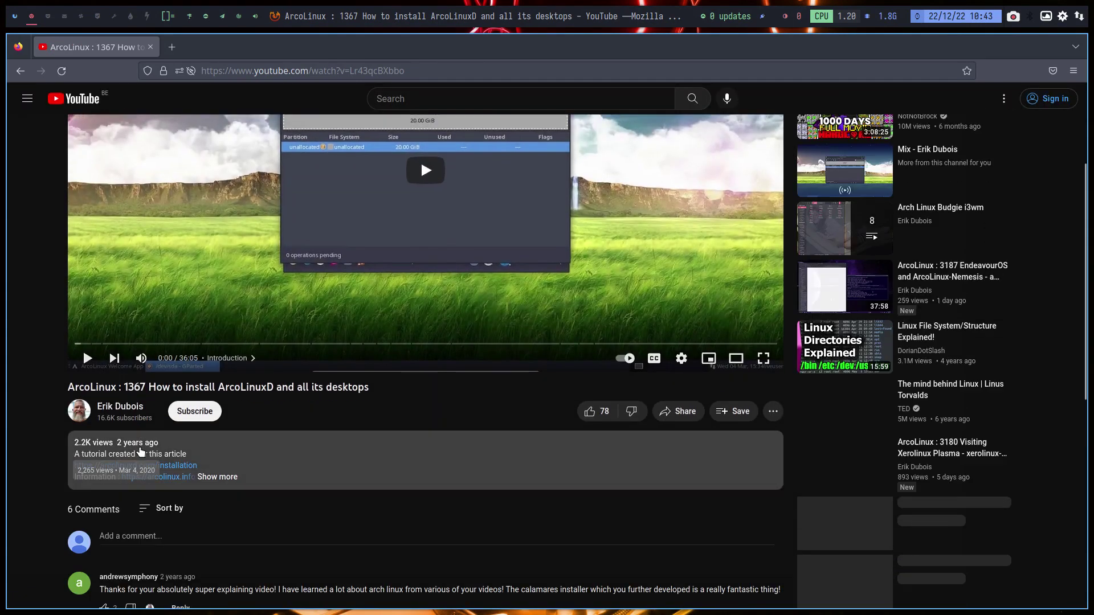
# Step: Go to the video creator's channel and start a channel search, trying 'chadwm' then clearing it
pyautogui.click(126, 406)
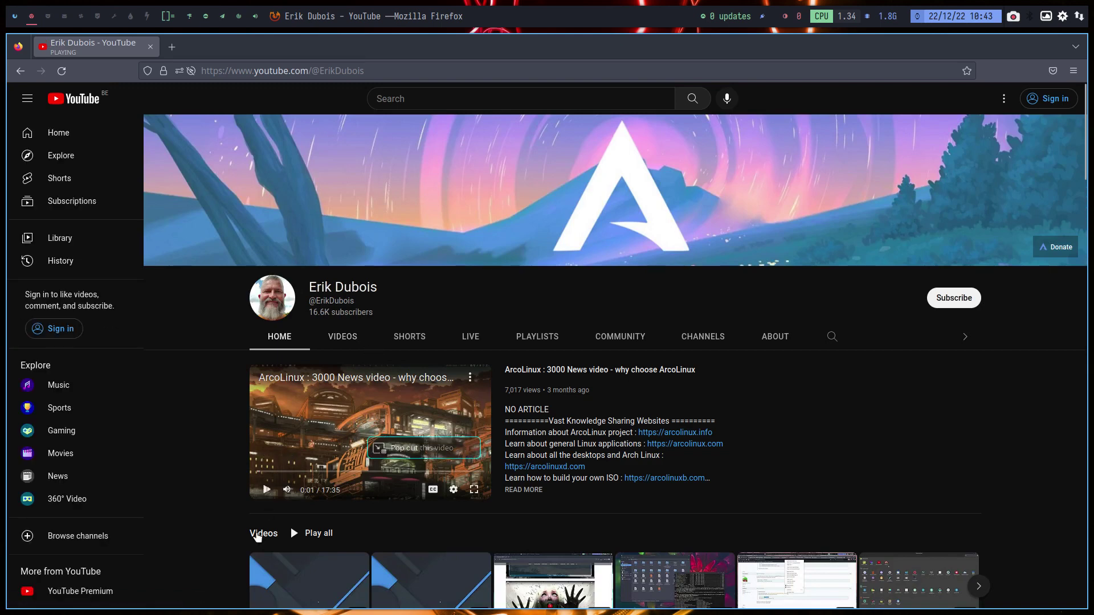
pyautogui.click(831, 337)
pyautogui.write('chadm')
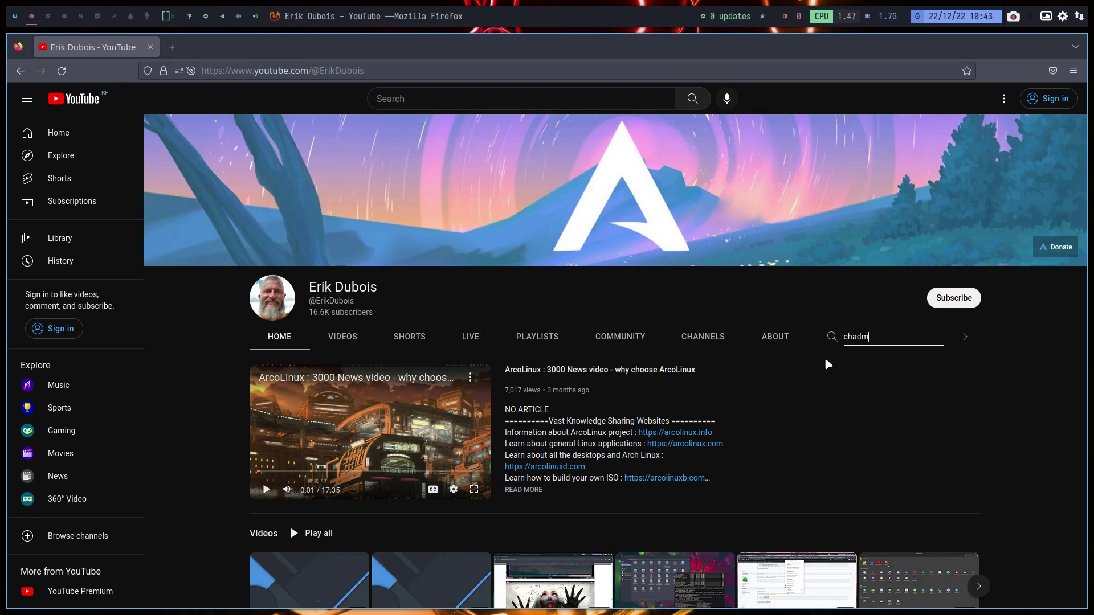
pyautogui.press('BackSpace')
pyautogui.write('wm')
pyautogui.press('BackSpace')
pyautogui.press('BackSpace')
pyautogui.press('BackSpace')
pyautogui.press('BackSpace')
pyautogui.press('BackSpace')
pyautogui.press('BackSpace')
# Step: Search the channel for 'dual screen' and scroll through results like '390 how to set your dual screen'
pyautogui.write('dual screen')
pyautogui.press('Return')
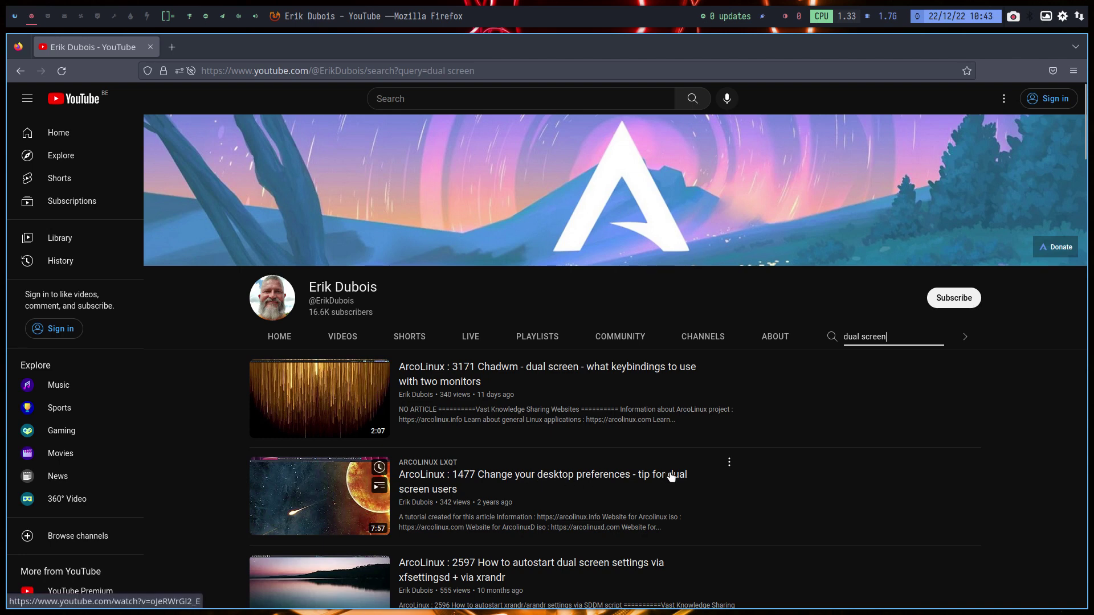
pyautogui.scroll(-3, 452, 489)
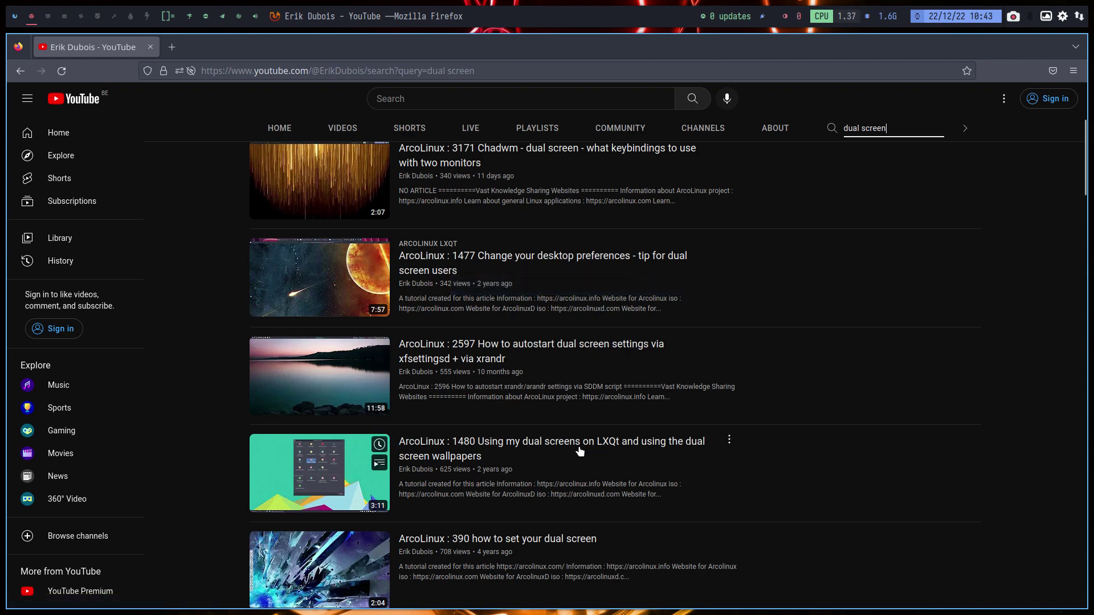
pyautogui.scroll(-4, 581, 496)
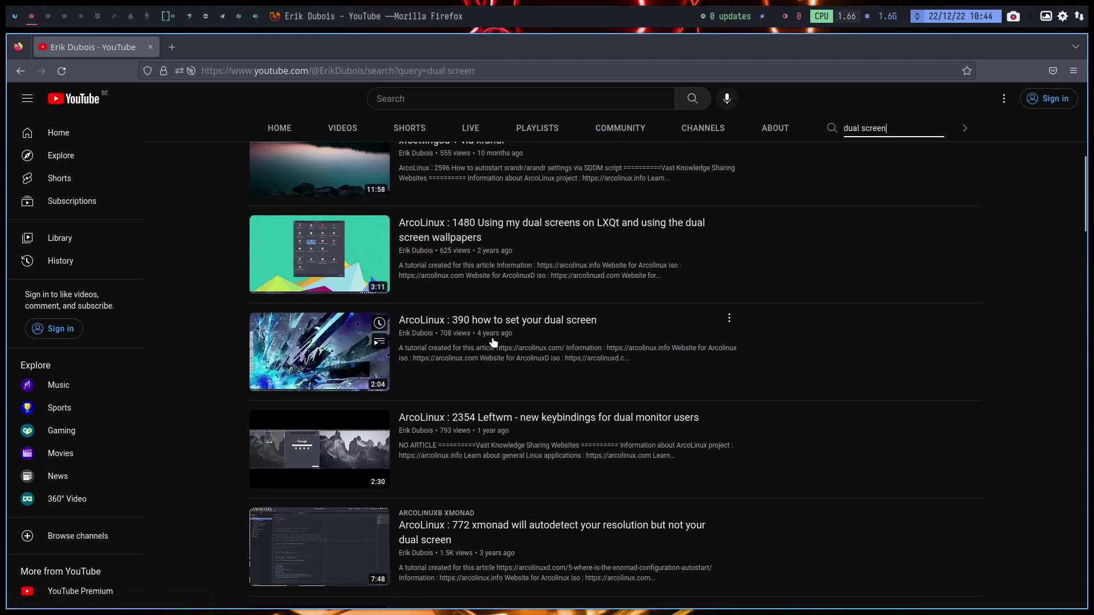
pyautogui.scroll(-1, 493, 341)
pyautogui.scroll(-2, 493, 342)
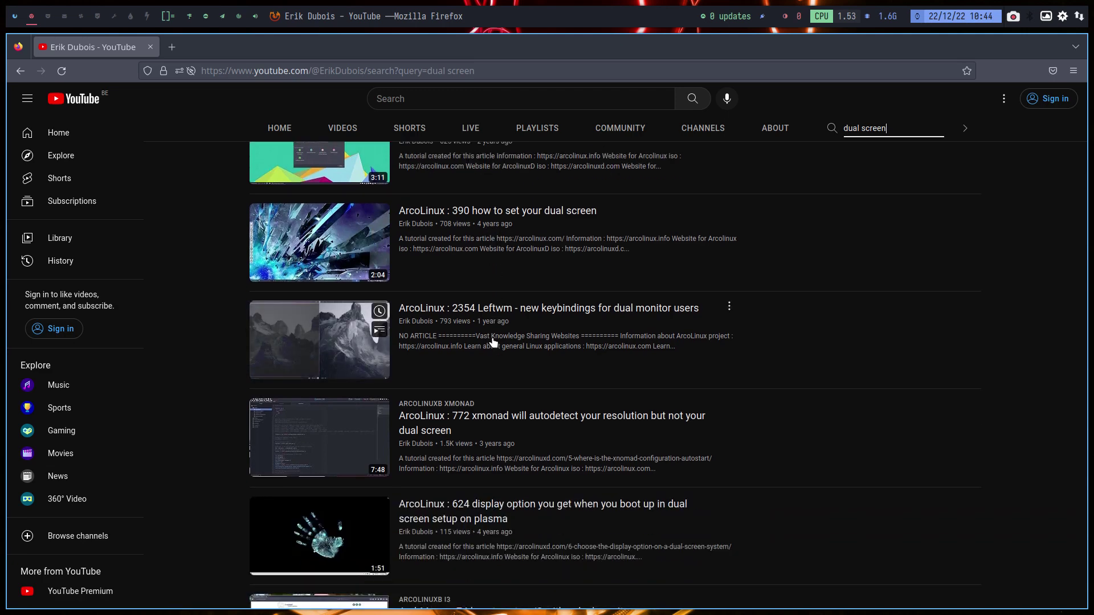
pyautogui.scroll(15, 494, 342)
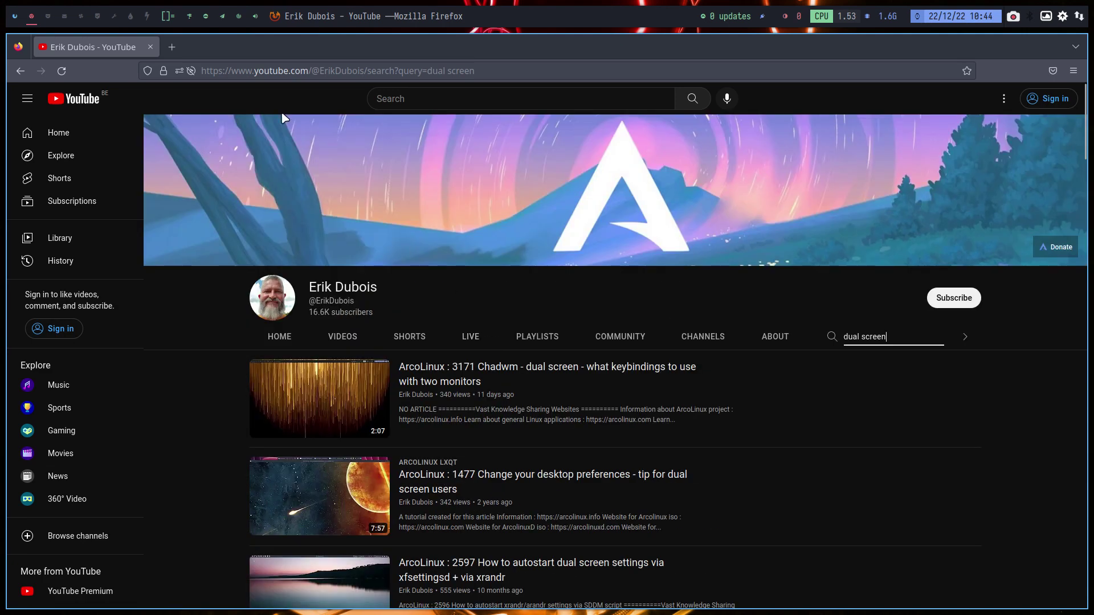
# Step: In a new tab, search 'arch wiki dual screen' and open the ArchWiki Multihead article
pyautogui.click(172, 47)
pyautogui.write('ar')
pyautogui.write('cl')
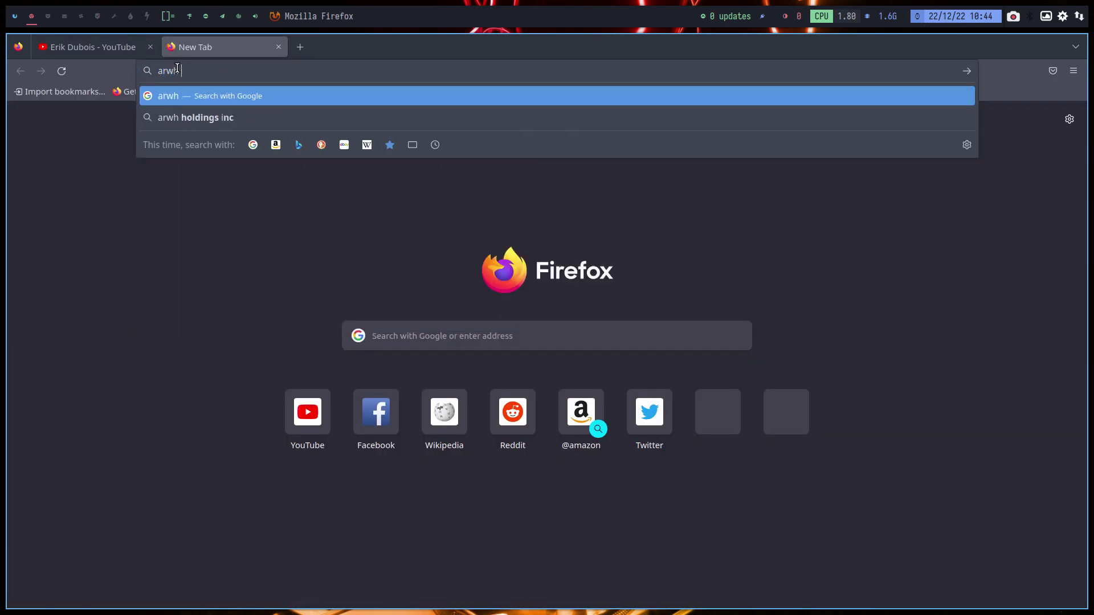
pyautogui.press('BackSpace')
pyautogui.press('BackSpace')
pyautogui.write('ch wiki ')
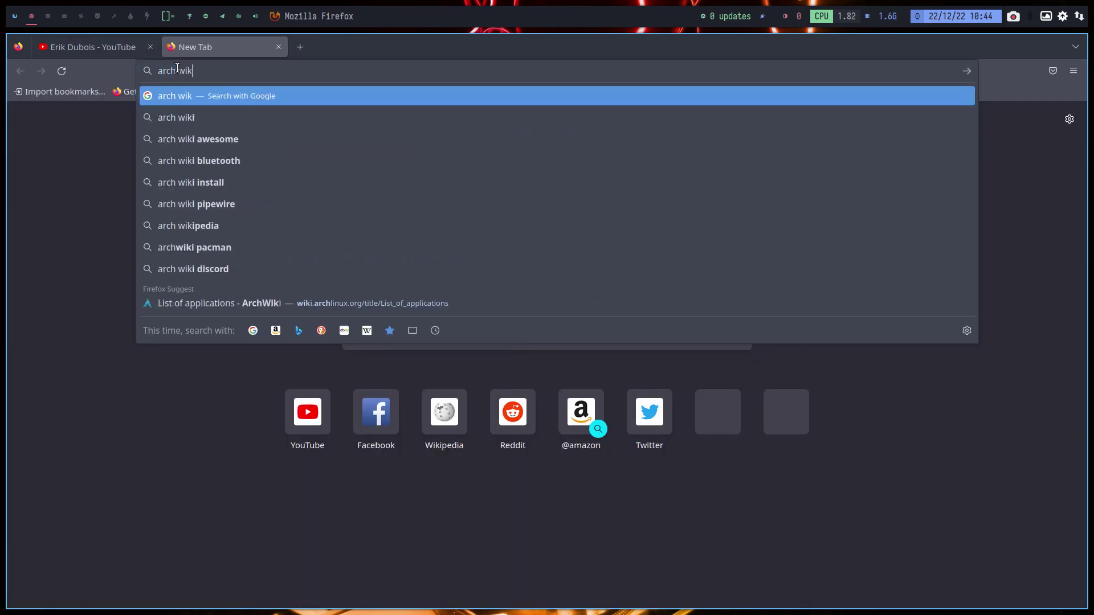
pyautogui.write('dual scree')
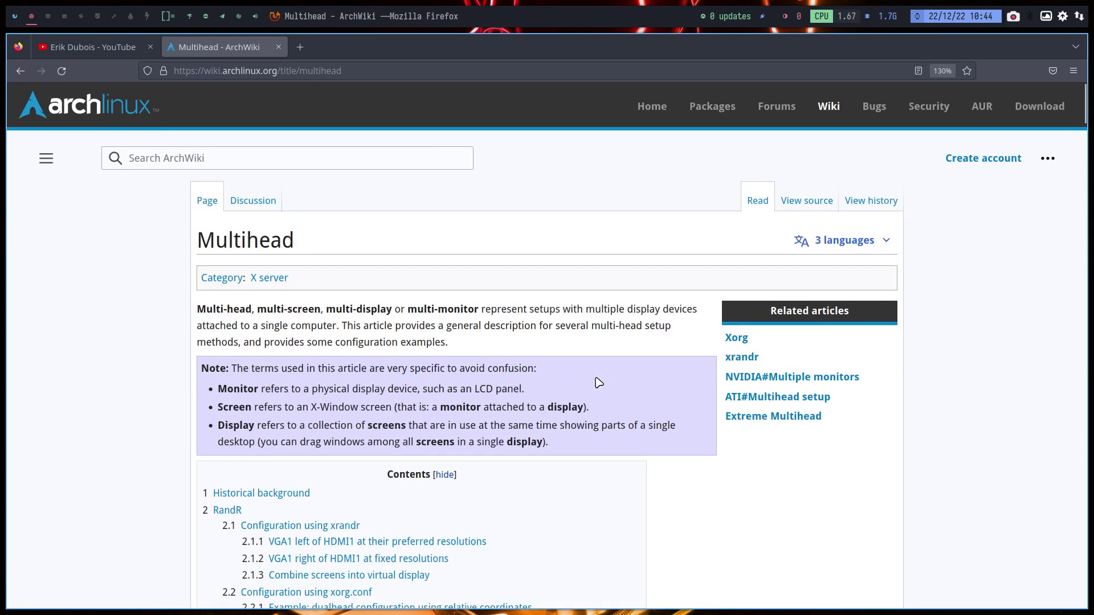
pyautogui.scroll(-10, 599, 383)
pyautogui.scroll(-5, 599, 383)
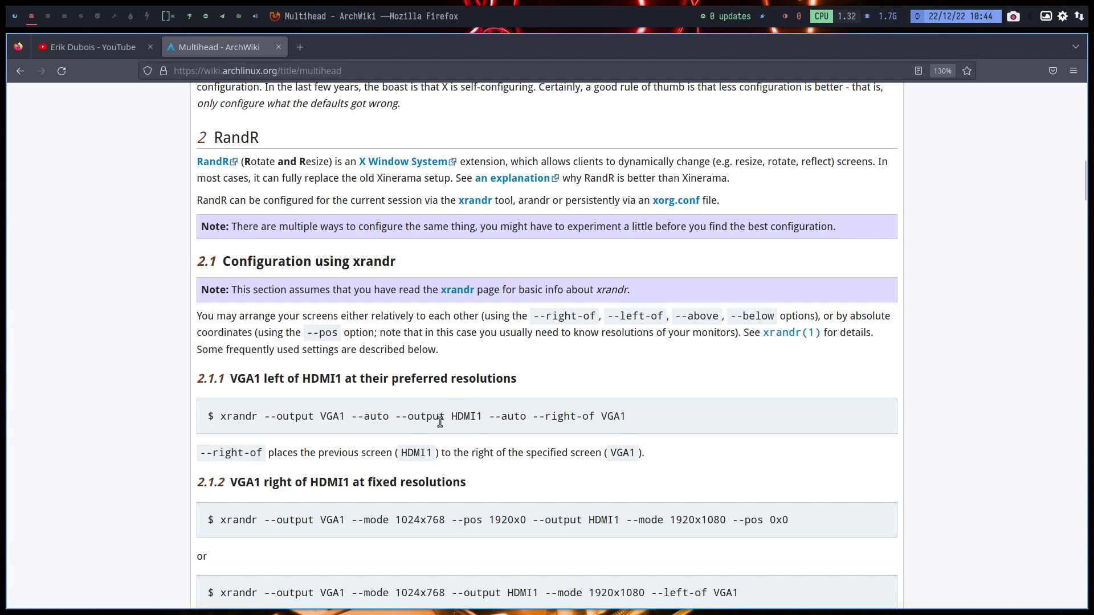
# Step: Select the first xrandr layout command, read the xorg.conf dualhead examples, then go to workspace 3
pyautogui.moveTo(649, 418); pyautogui.dragTo(209, 419)
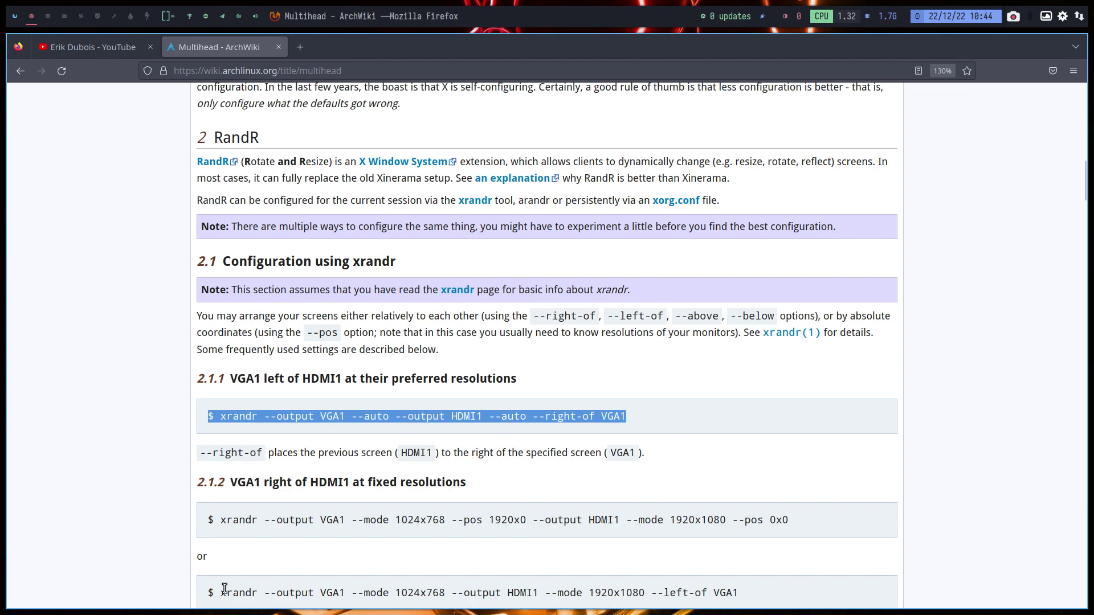
pyautogui.scroll(-5, 286, 553)
pyautogui.scroll(-5, 286, 553)
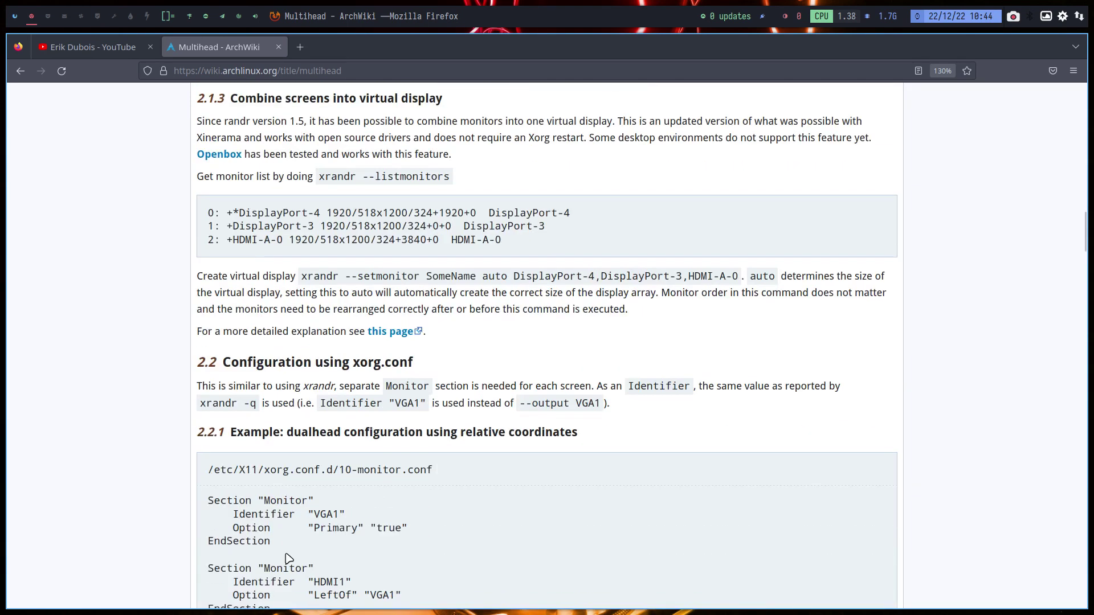
pyautogui.scroll(-5, 286, 558)
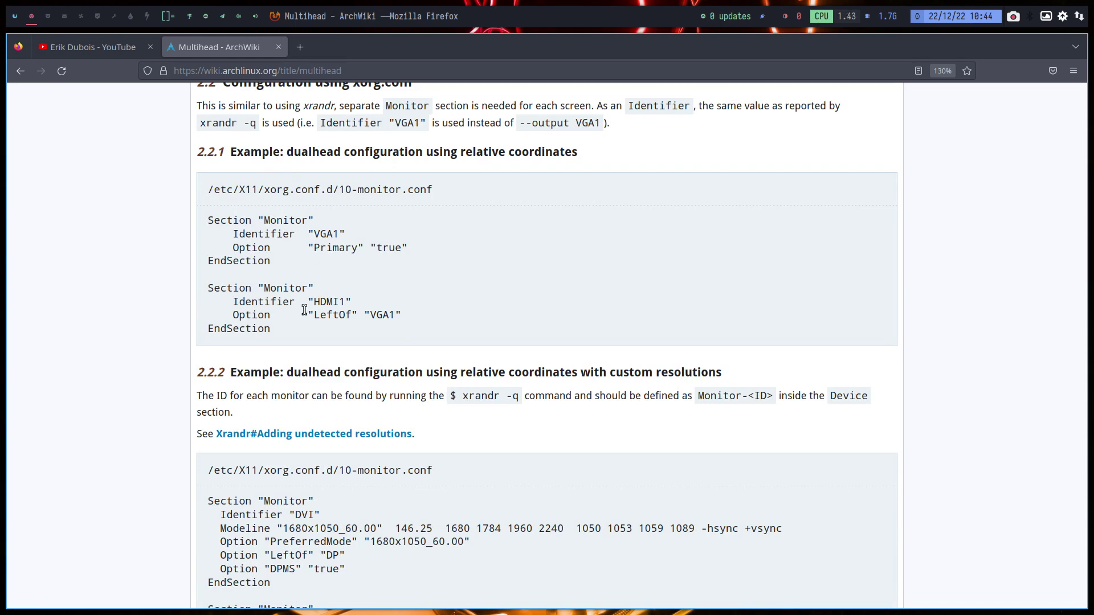
pyautogui.scroll(-12, 312, 359)
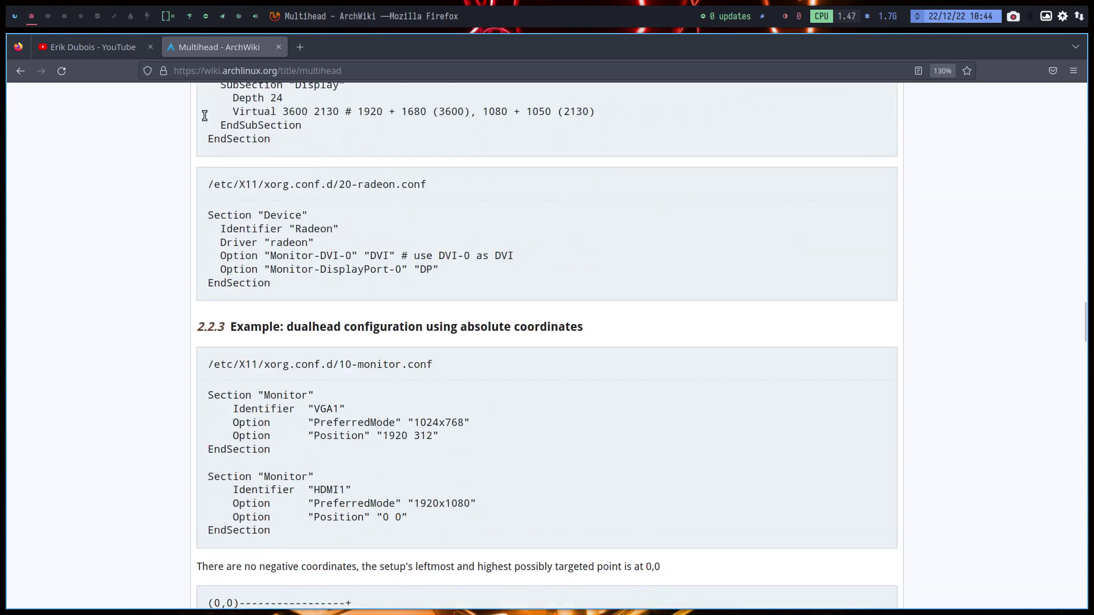
pyautogui.click(48, 16)
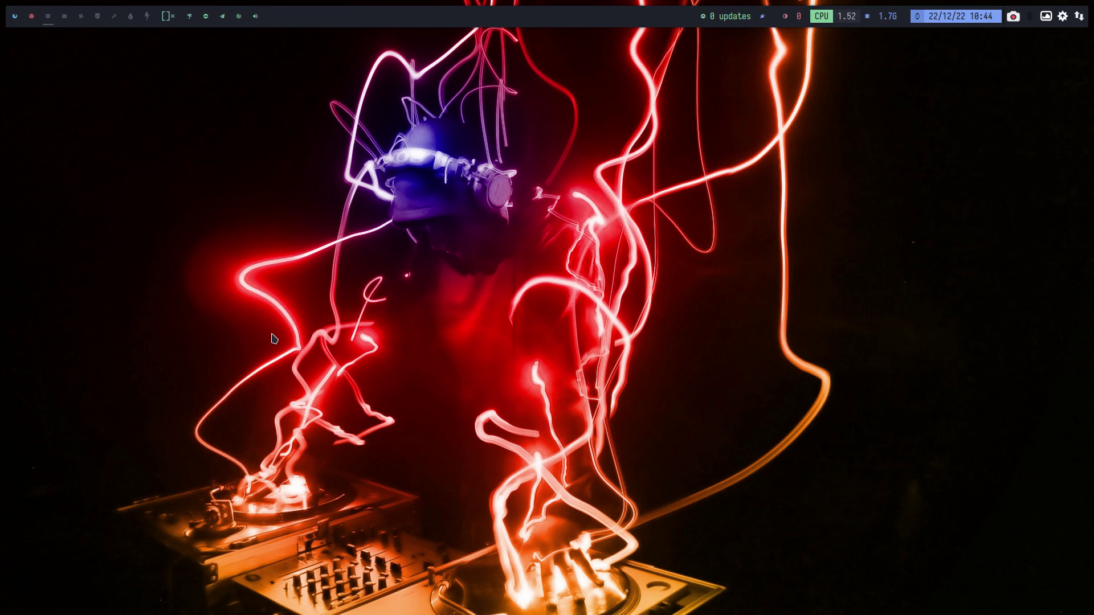
pyautogui.press('super')
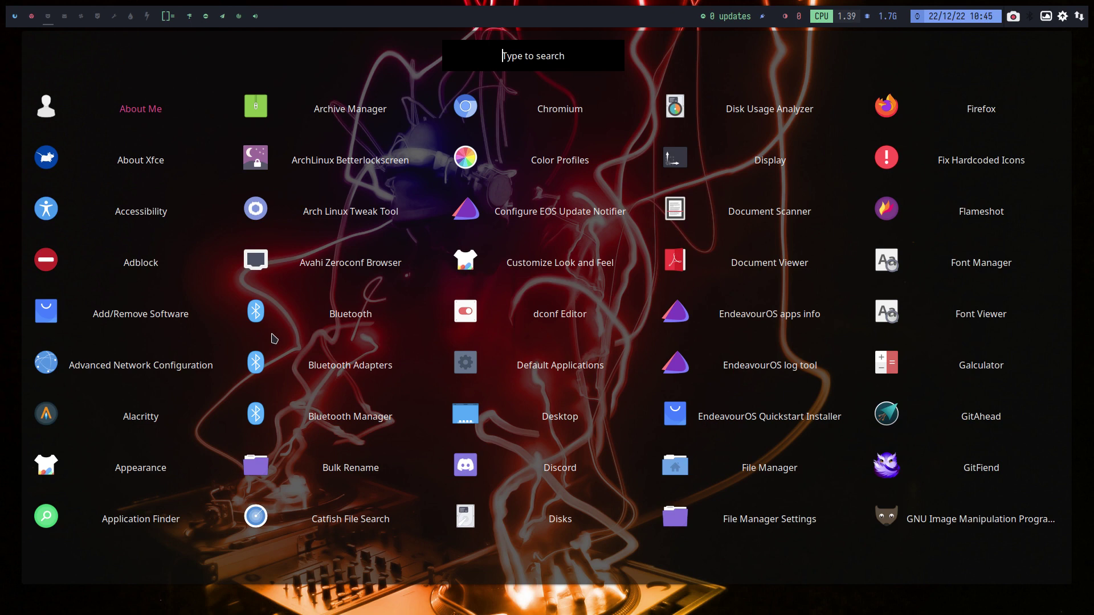
pyautogui.write('aran')
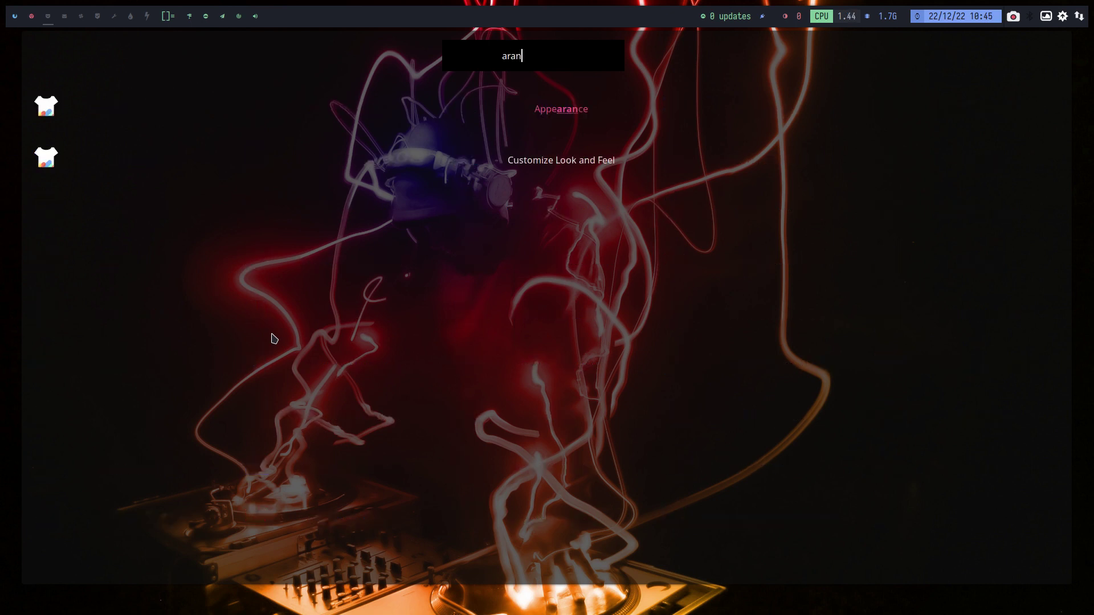
pyautogui.press('Return')
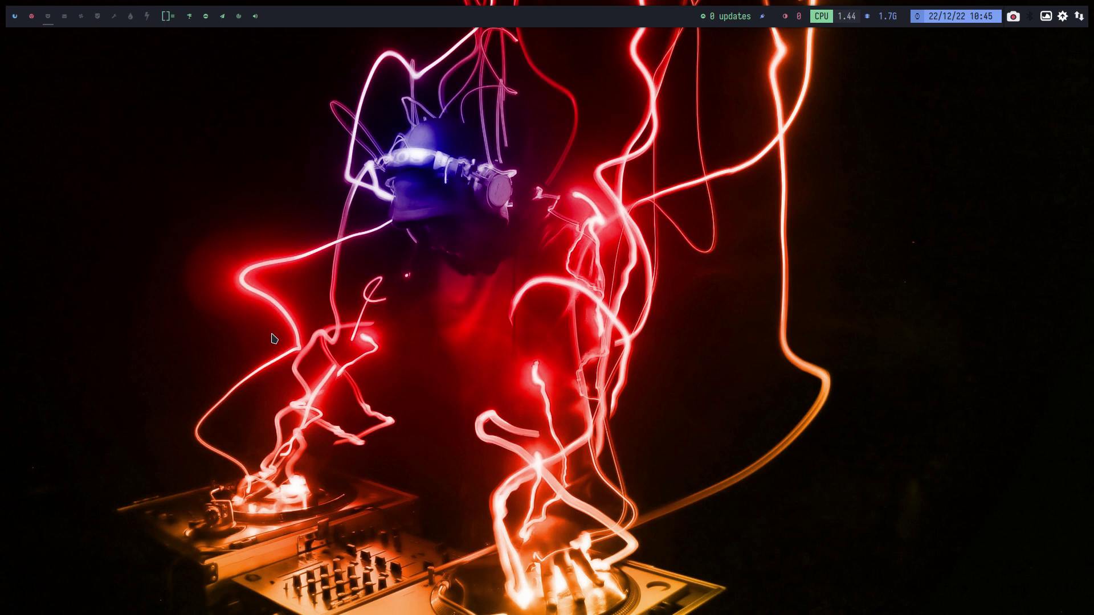
pyautogui.press('super+p')
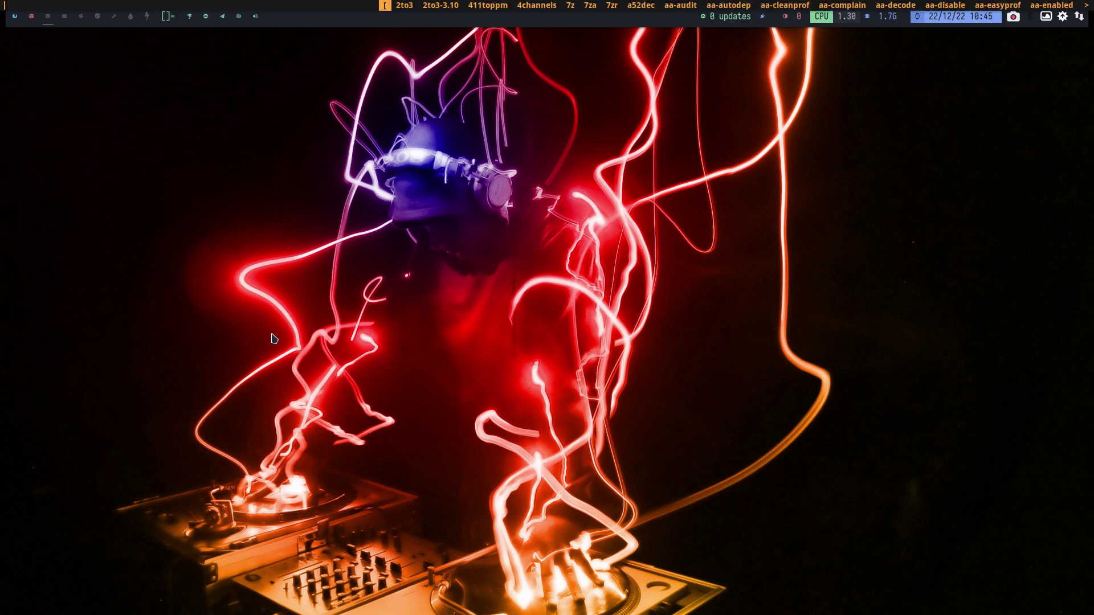
pyautogui.write('ar')
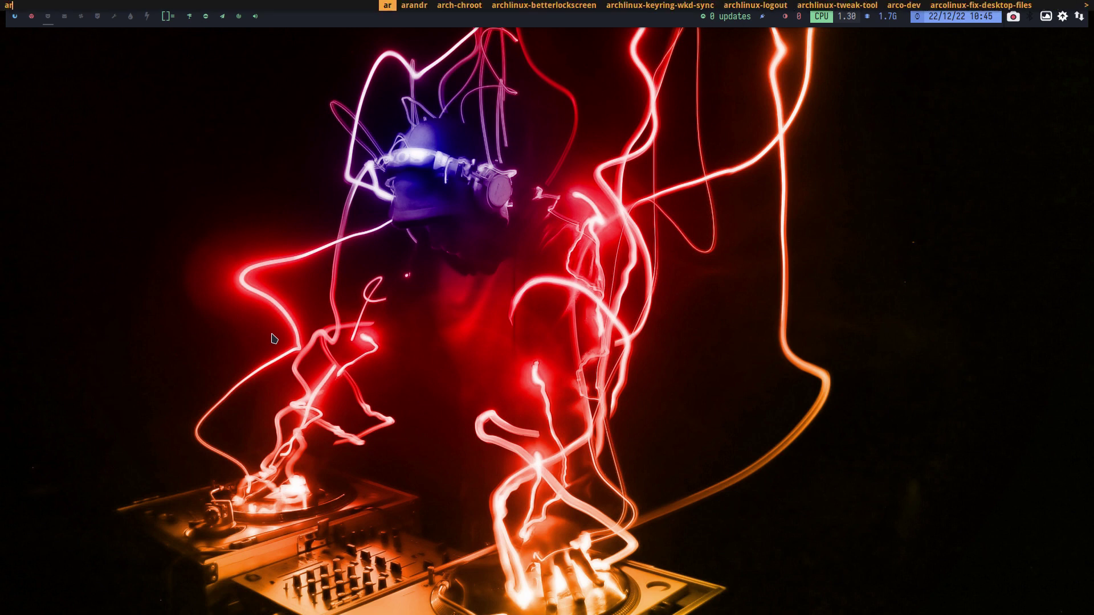
pyautogui.press('BackSpace')
pyautogui.press('BackSpace')
pyautogui.write('welc')
pyautogui.press('Right')
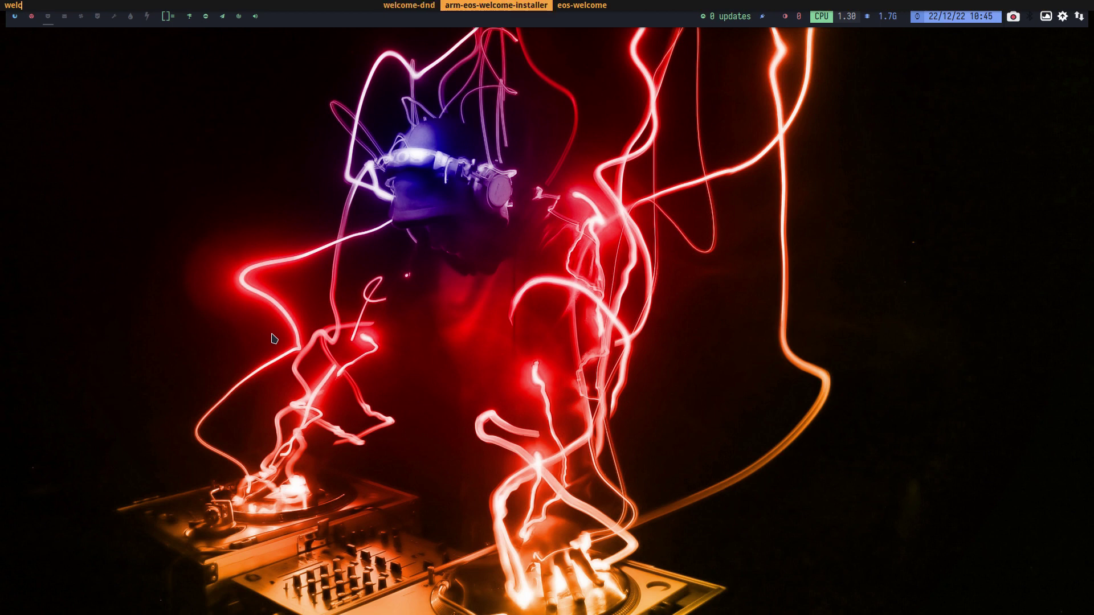
pyautogui.press('Return')
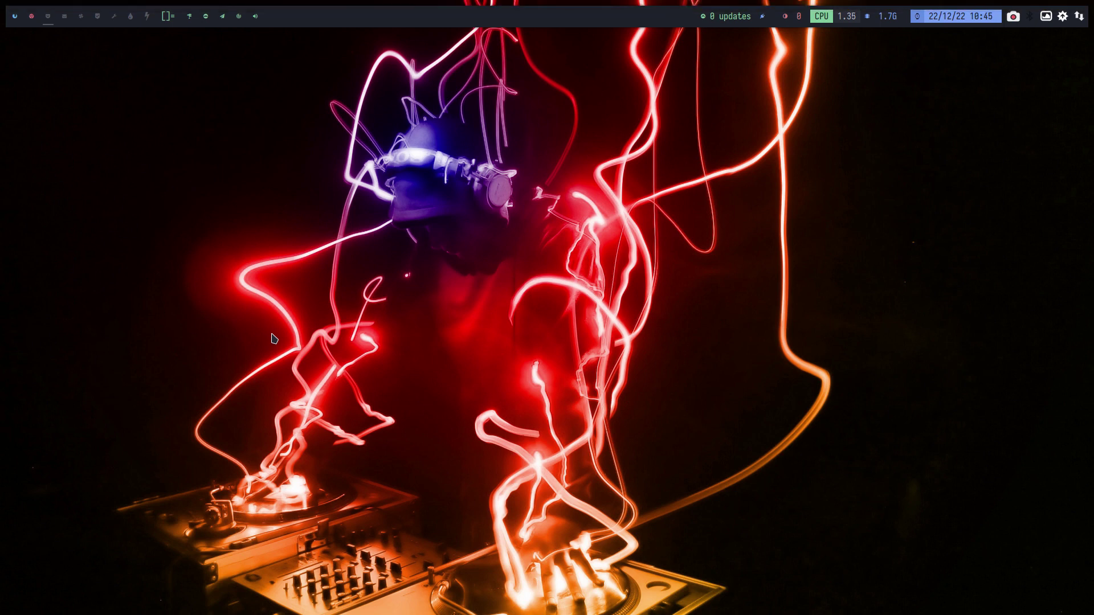
# Step: Install arcolinux-welcome-app-git with 'sudo pacman -S' in Alacritty, then close the terminal
pyautogui.press('super+Return')
pyautogui.write('sudo pac')
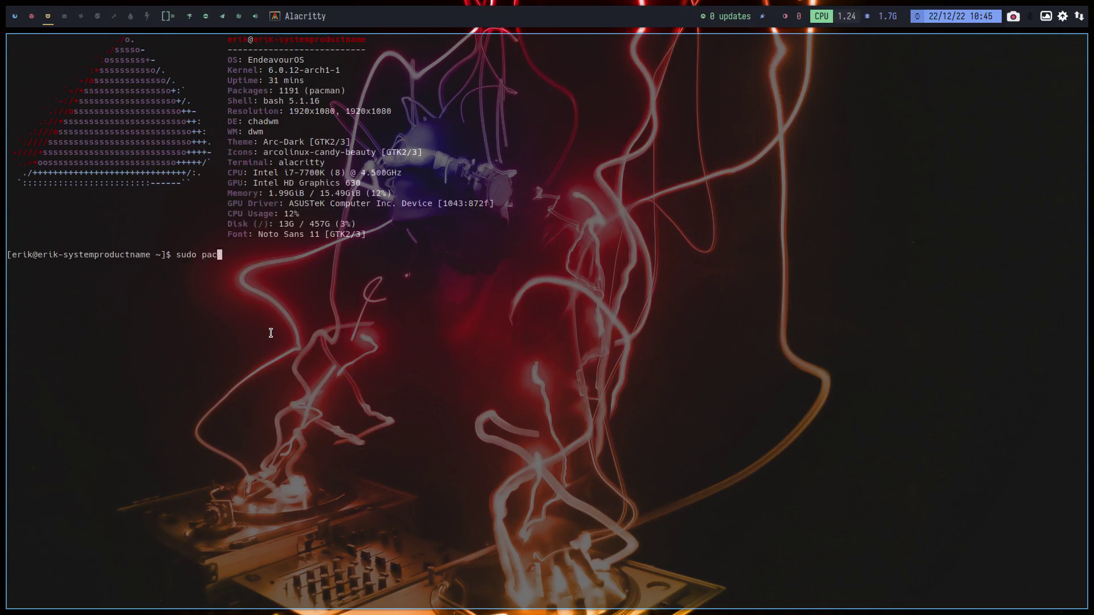
pyautogui.write('man -S arcolinux-welc')
pyautogui.press('Tab')
pyautogui.write('git')
pyautogui.press('Return')
pyautogui.press('Return')
pyautogui.press('Return')
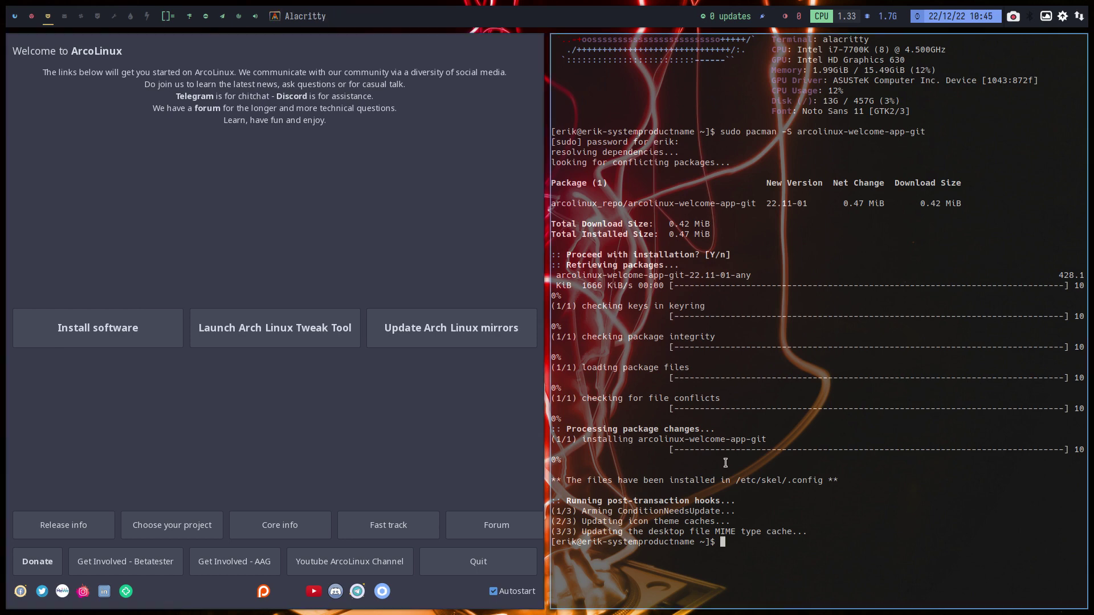
pyautogui.press('super+q')
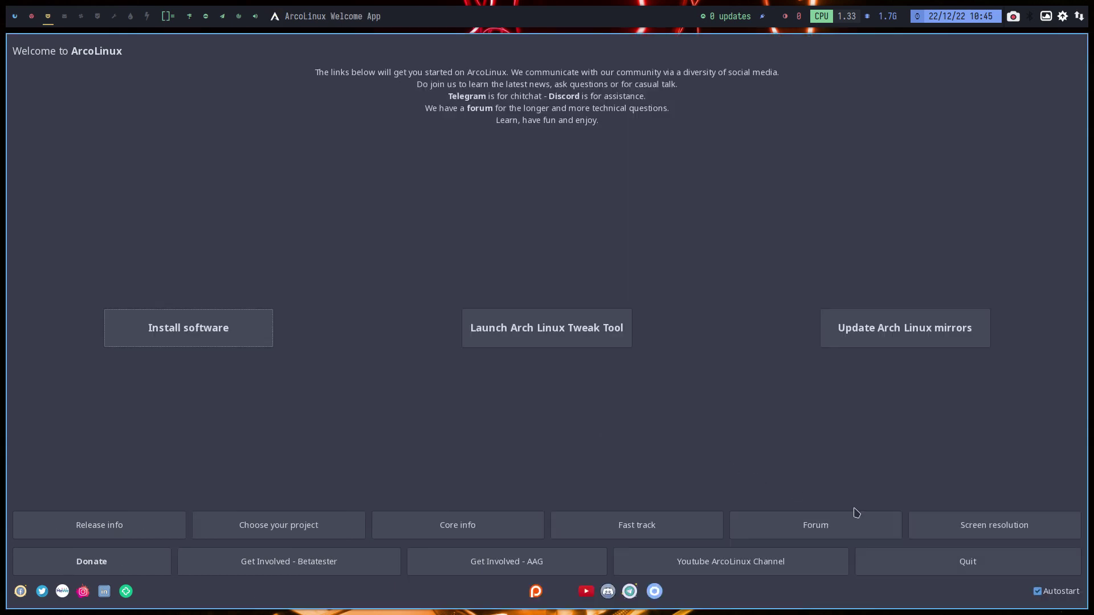
# Step: Launch arandr via Screen resolution, drag HDMI2 to the right of HDMI1, and apply the layout
pyautogui.click(1003, 531)
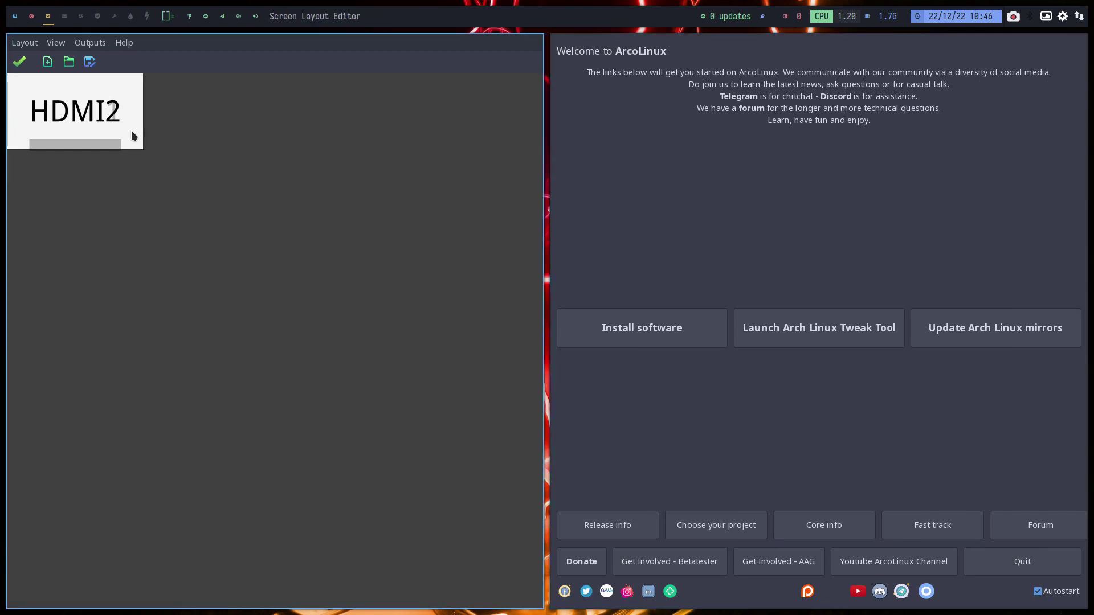
pyautogui.moveTo(94, 116); pyautogui.dragTo(231, 118)
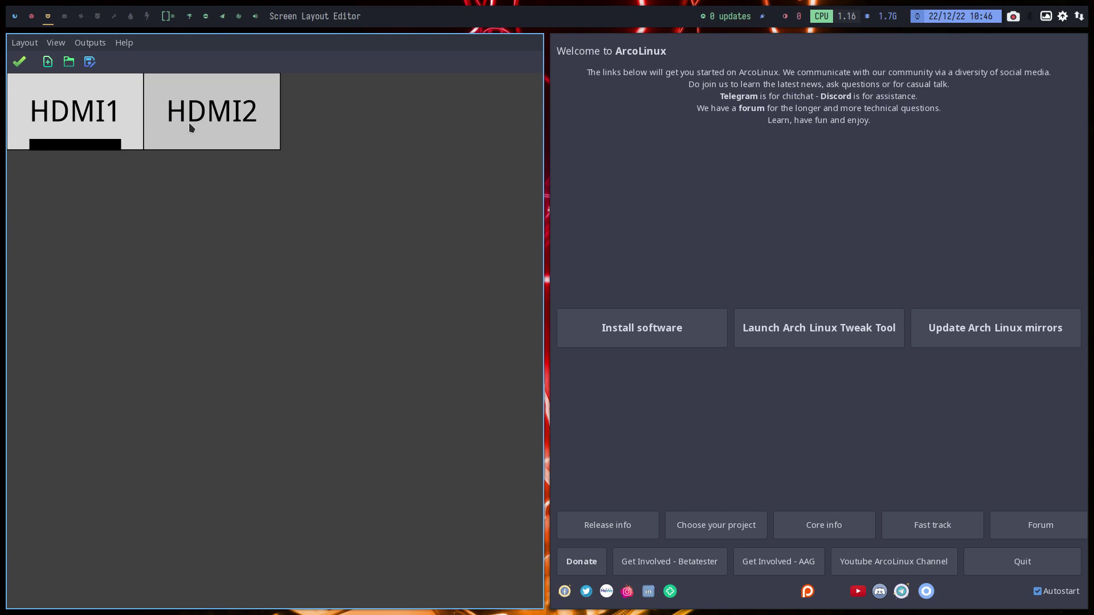
pyautogui.click(21, 61)
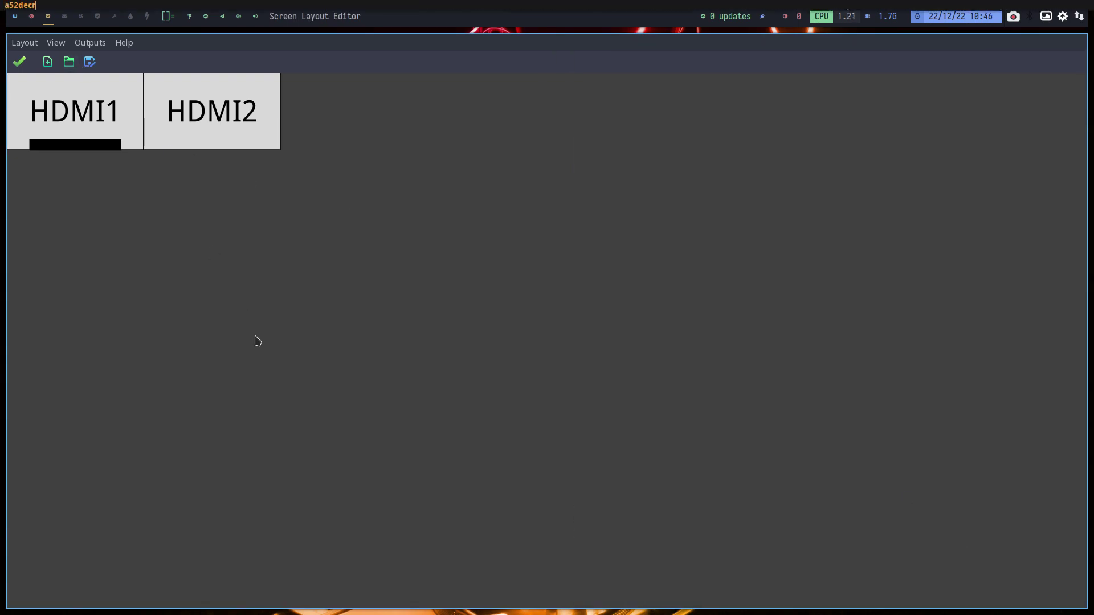
# Step: Relaunch arandr and verify with xrandr that HDMI2 sits at 1920x1080+1920+0 beside HDMI1
pyautogui.press('BackSpace')
pyautogui.press('BackSpace')
pyautogui.press('BackSpace')
pyautogui.press('BackSpace')
pyautogui.press('BackSpace')
pyautogui.press('BackSpace')
pyautogui.write('randr')
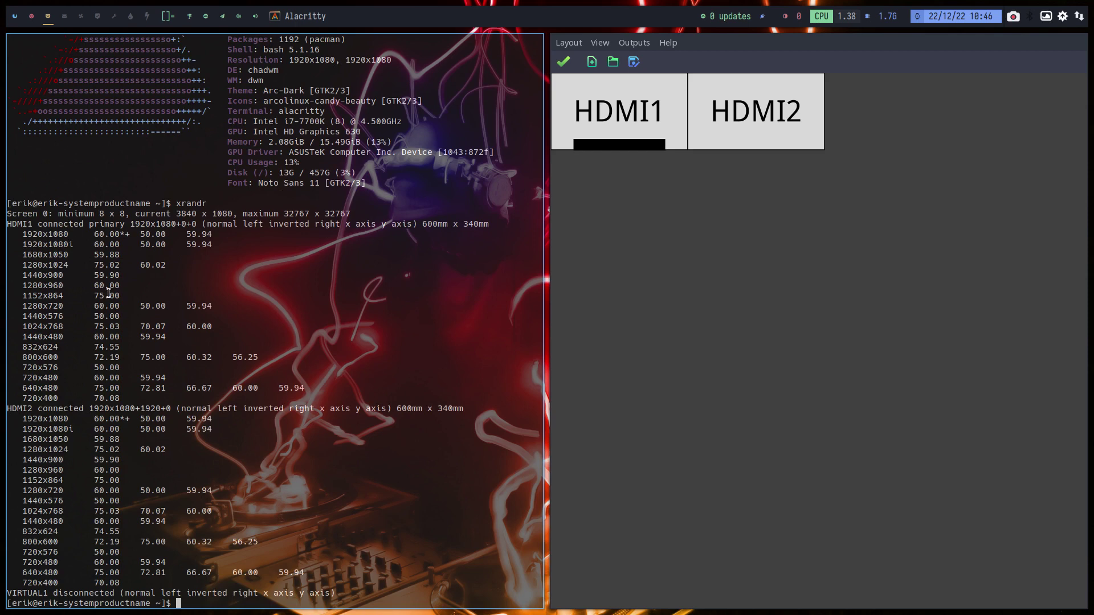
pyautogui.hotkey('ctrl', 'd')
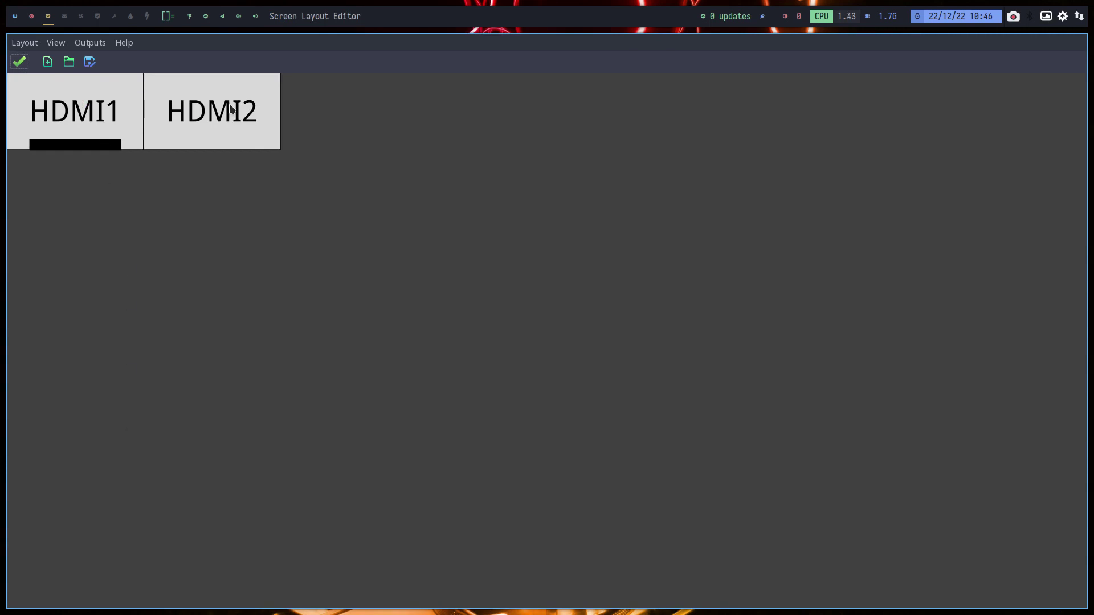
# Step: Save the arandr layout under the name 'screen' using Layout > Save As
pyautogui.click(29, 45)
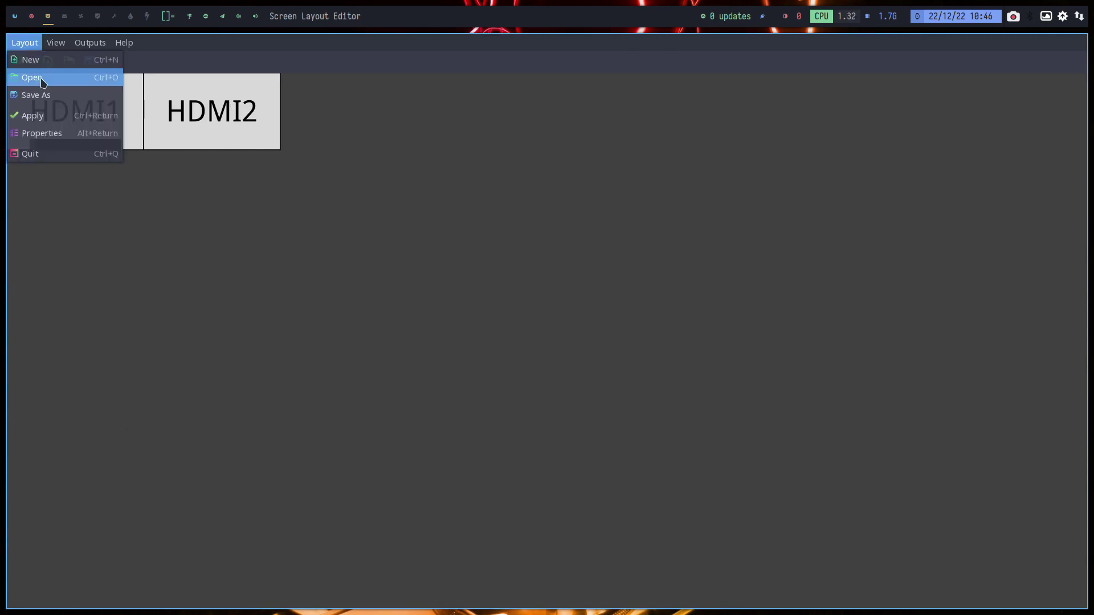
pyautogui.click(49, 96)
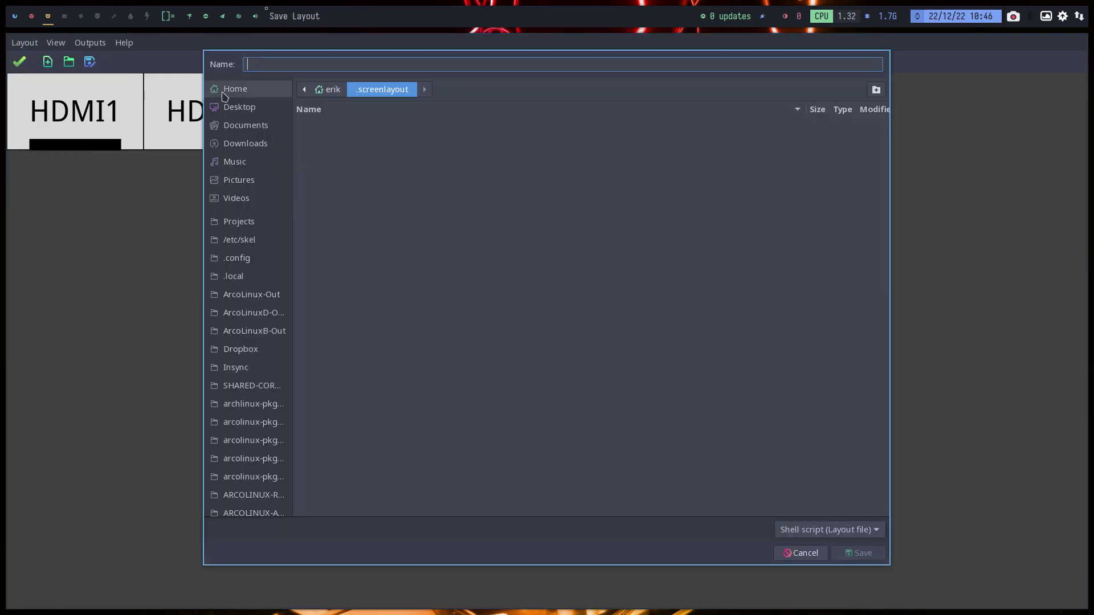
pyautogui.write('screen')
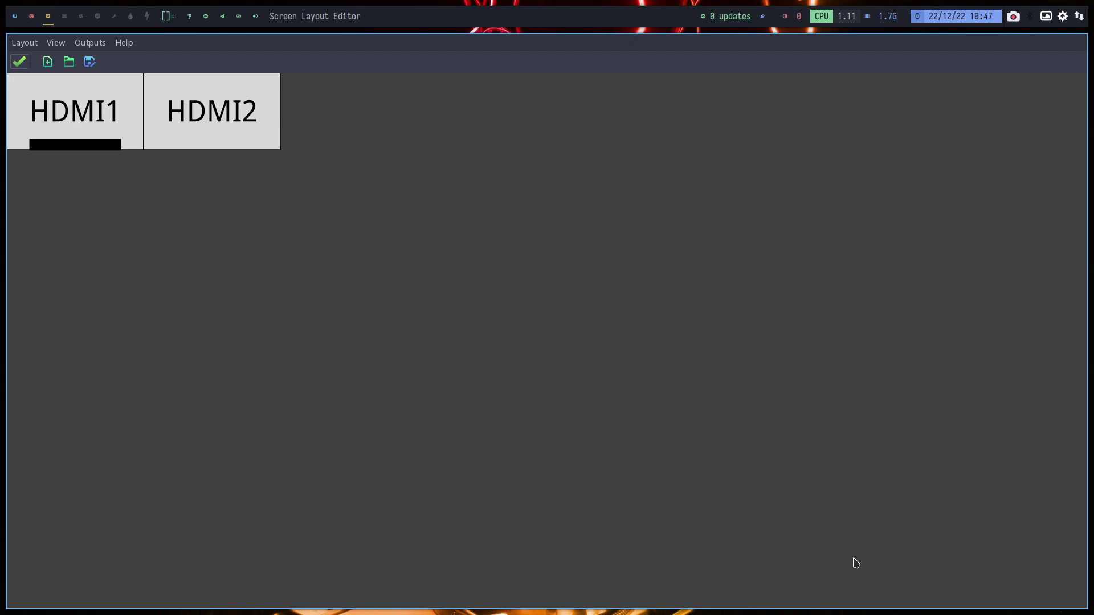
# Step: Close arandr, review the Multihead page on workspace 2, then switch to empty workspace 3
pyautogui.press('super+shift+c')
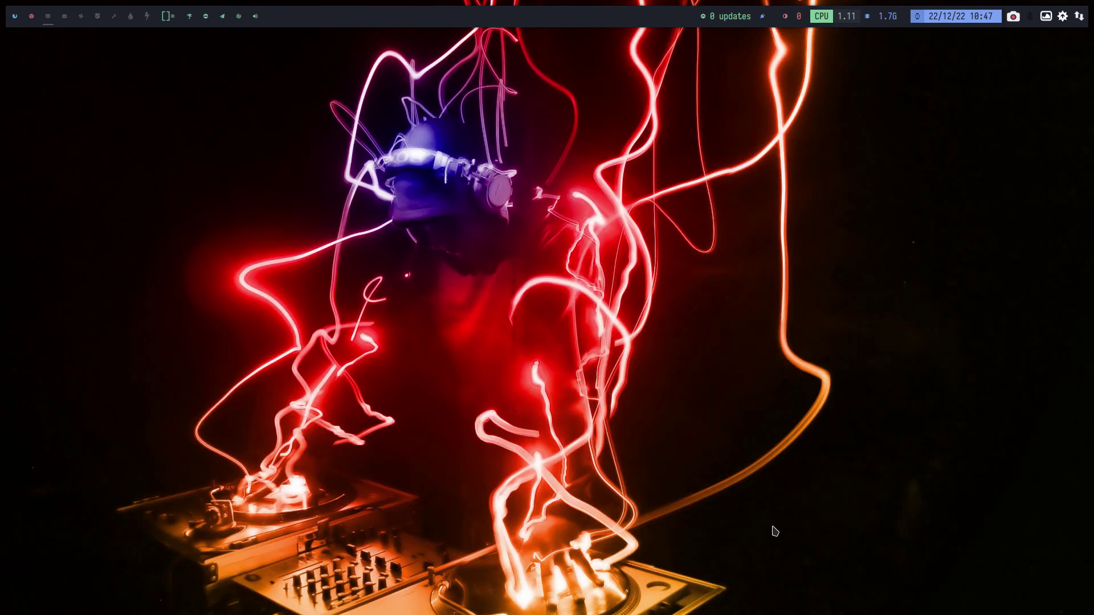
pyautogui.click(32, 19)
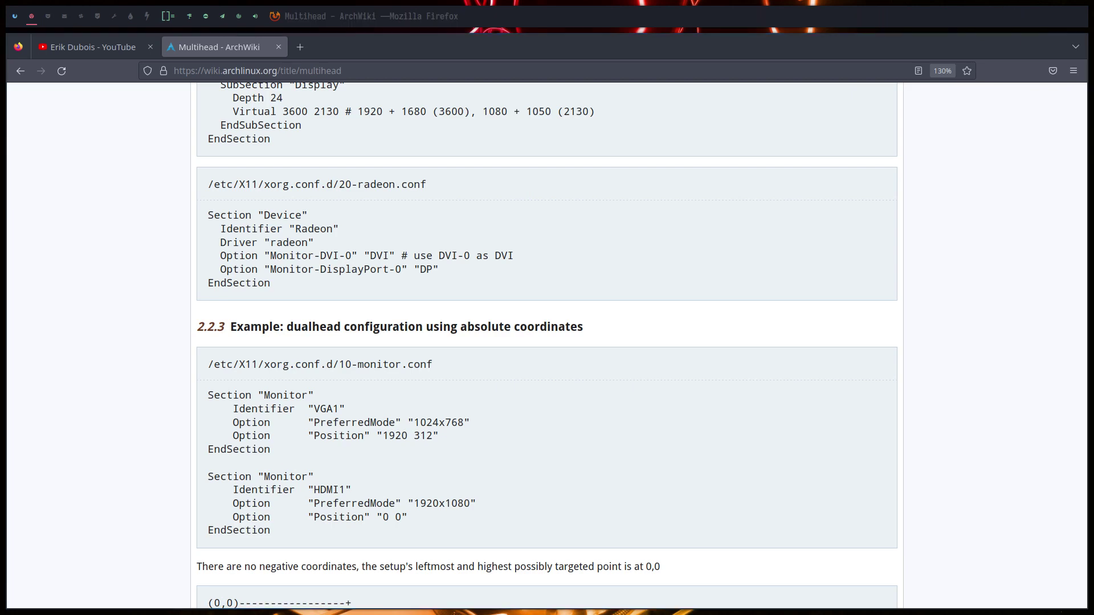
pyautogui.click(48, 16)
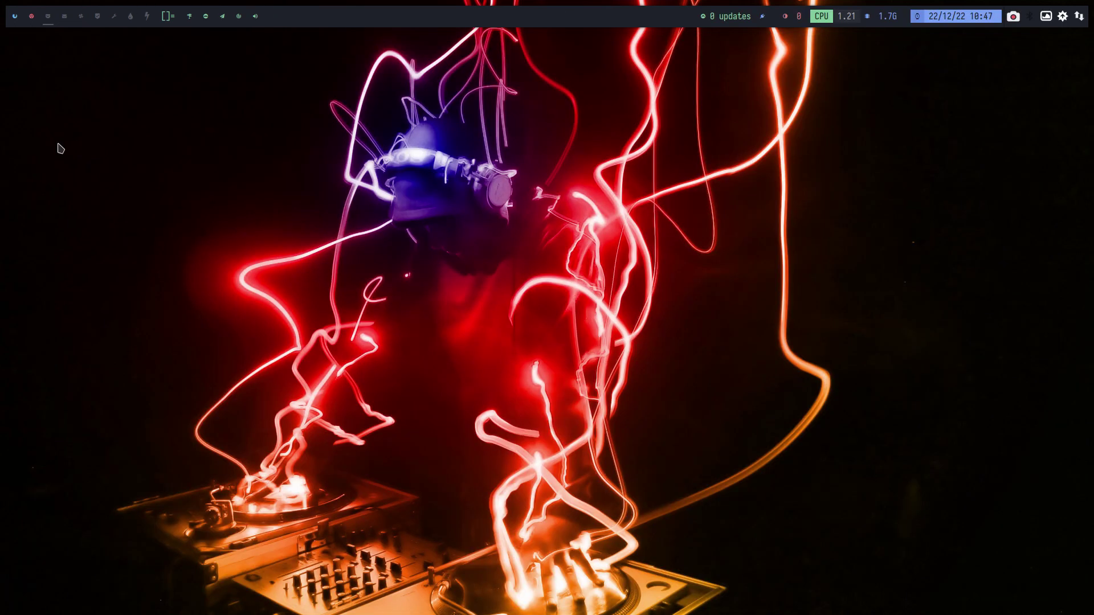
# Step: Open screen.sh from the .screenlayout folder in Sublime Text using Thunar
pyautogui.press('super+shift+Return')
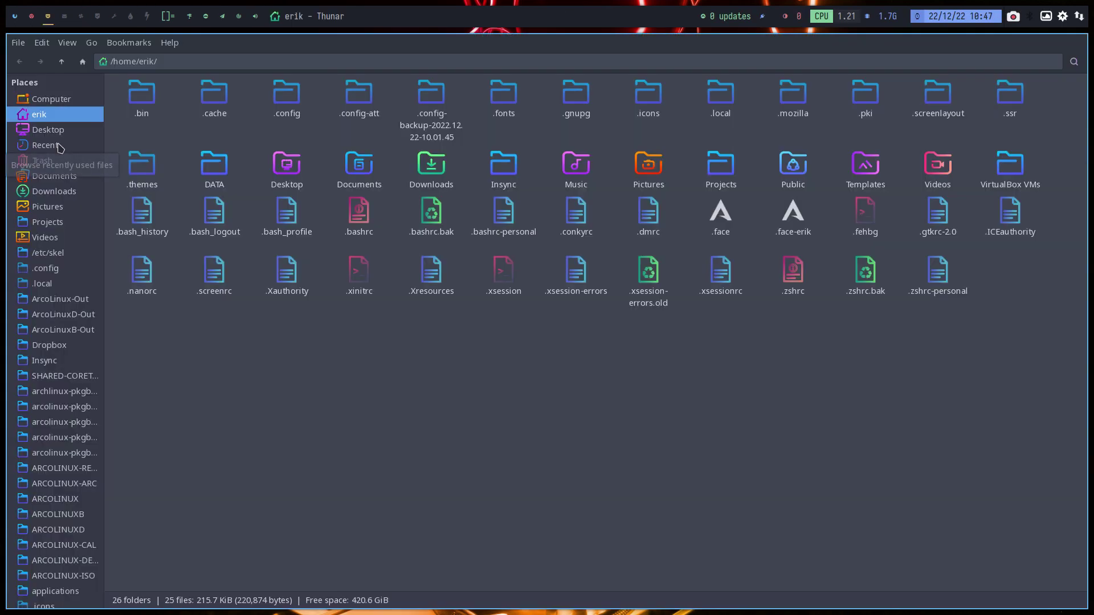
pyautogui.click(285, 102)
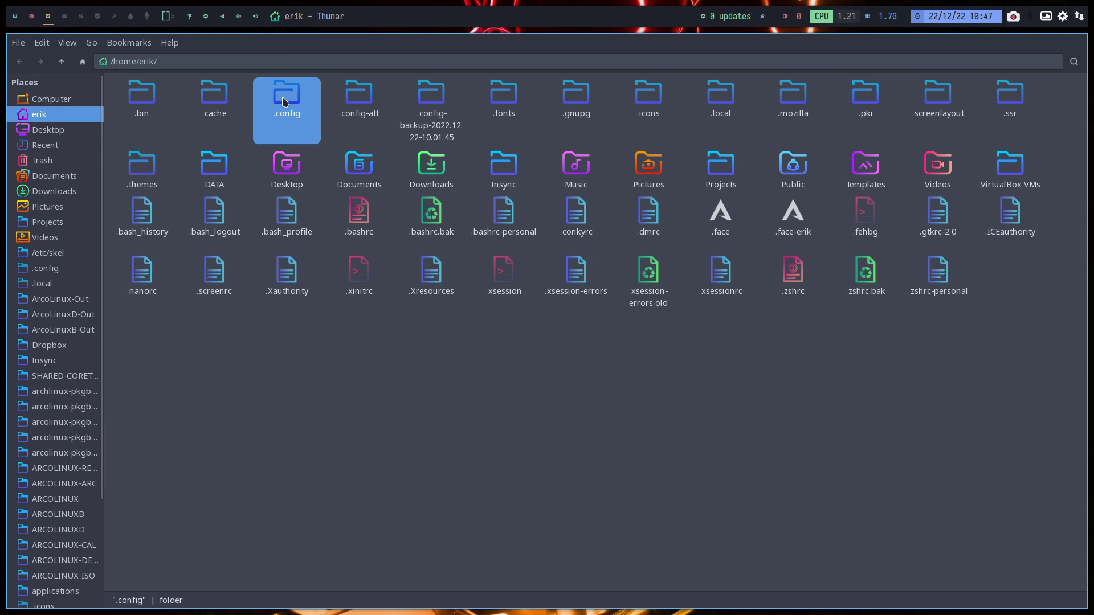
pyautogui.doubleClick(935, 101)
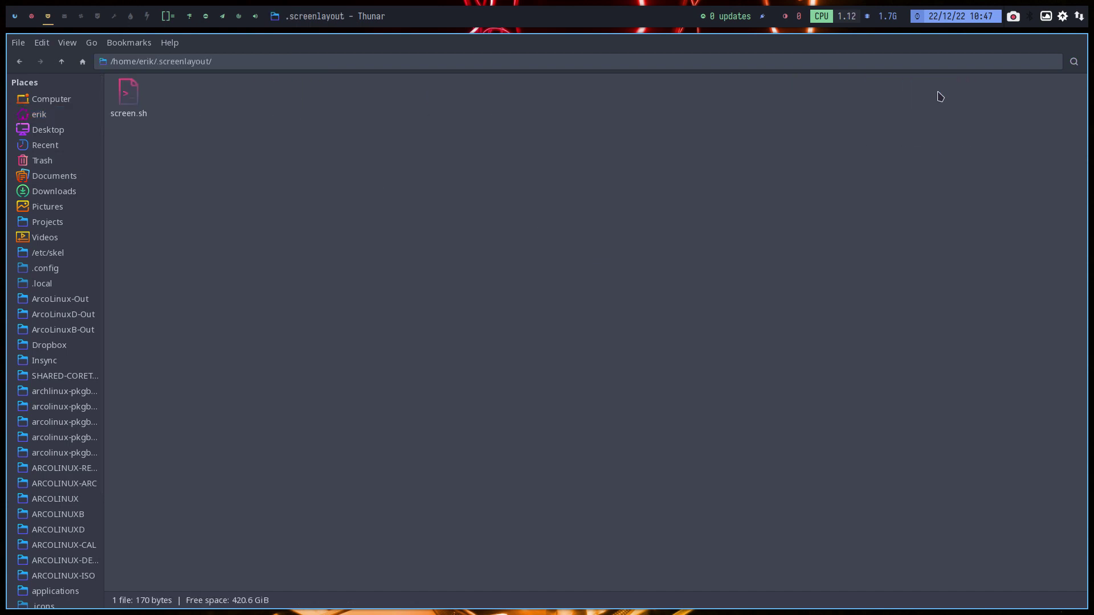
pyautogui.click(130, 94)
pyautogui.rightClick(132, 94)
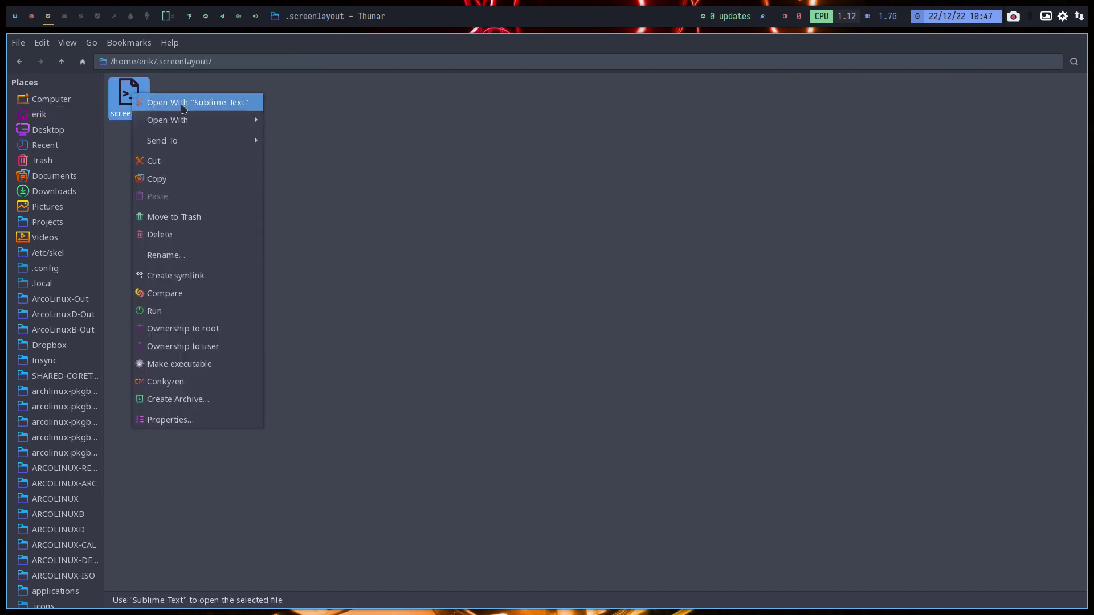
pyautogui.click(185, 103)
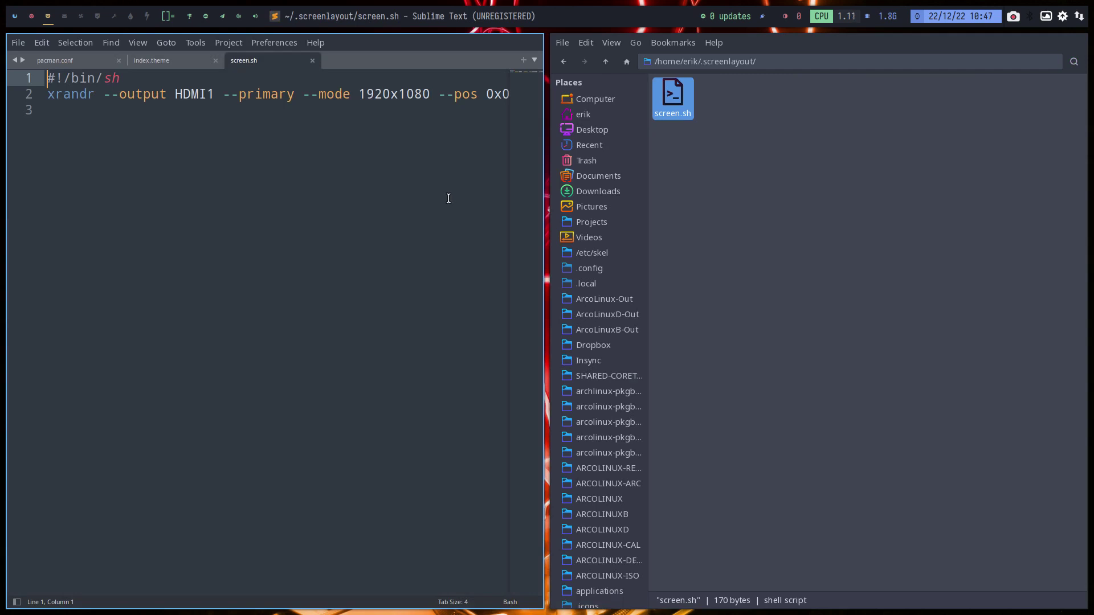
# Step: View screen.sh full-screen to read its HDMI1 xrandr line, then close Sublime Text
pyautogui.press('super+f')
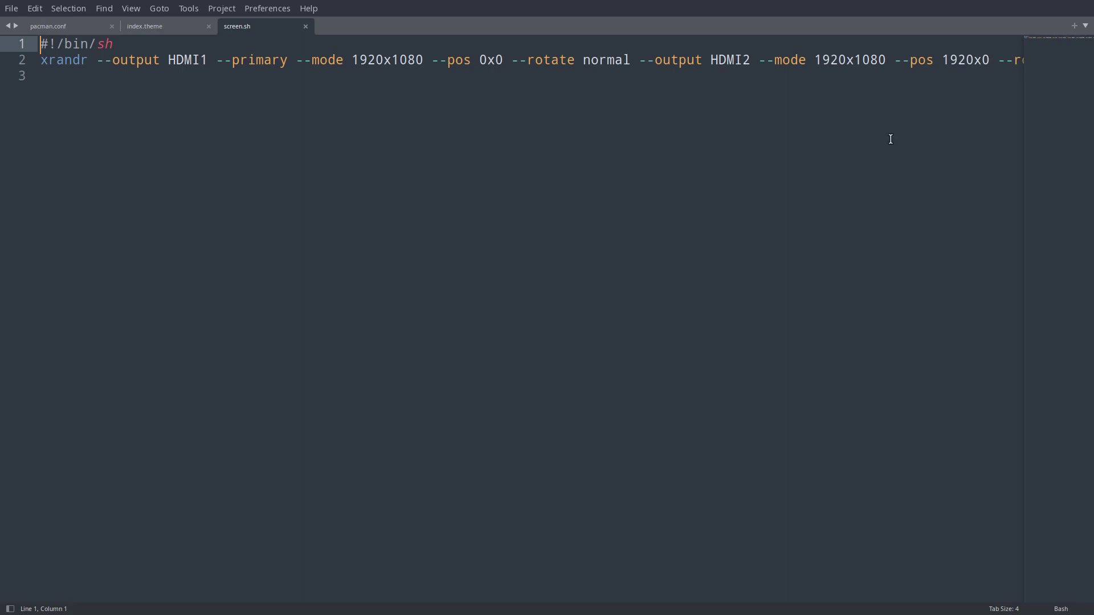
pyautogui.hotkey('ctrl', 'q')
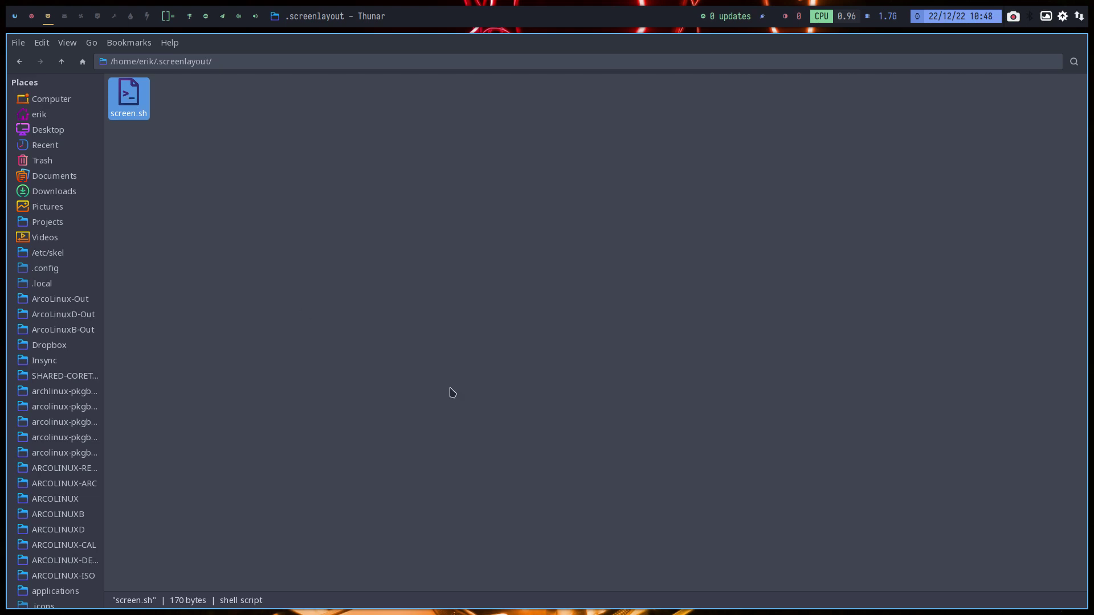
# Step: Authenticate Arch Linux Tweak Tool with the password and go to its Autostart page
pyautogui.write('•••••')
pyautogui.press('Return')
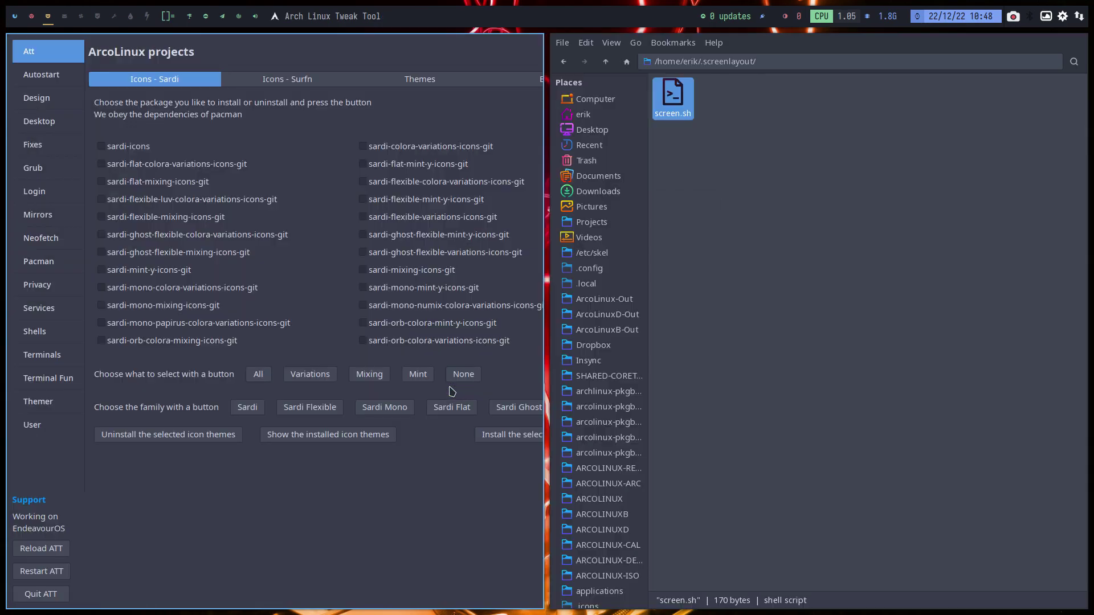
pyautogui.click(59, 83)
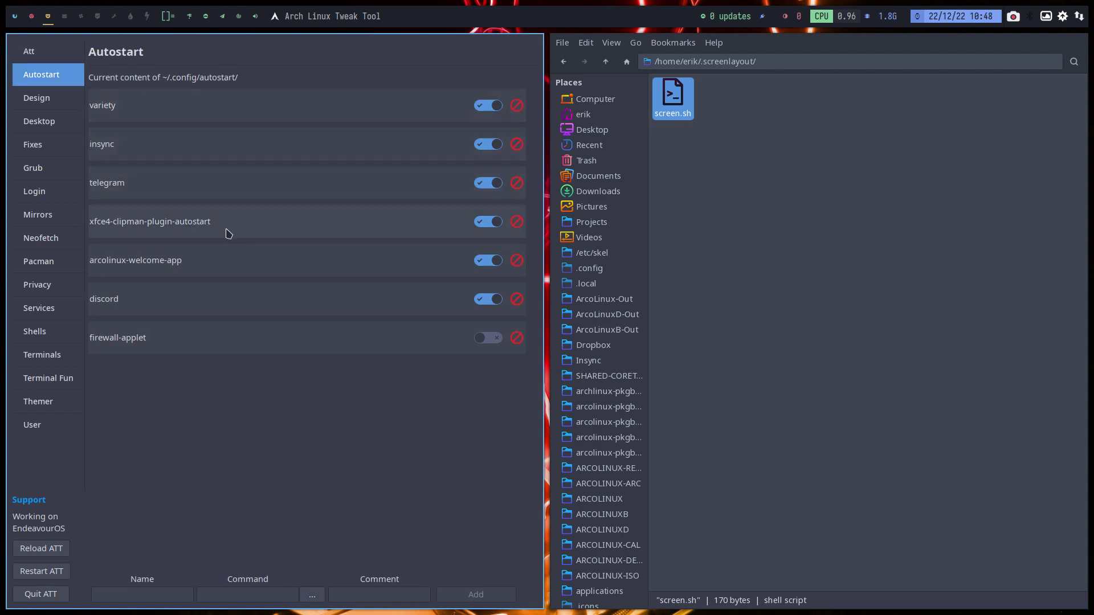
# Step: Add an autostart entry named dual whose command is .screenlayout/screen.sh
pyautogui.click(152, 595)
pyautogui.write('dual')
pyautogui.click(231, 594)
pyautogui.click(318, 600)
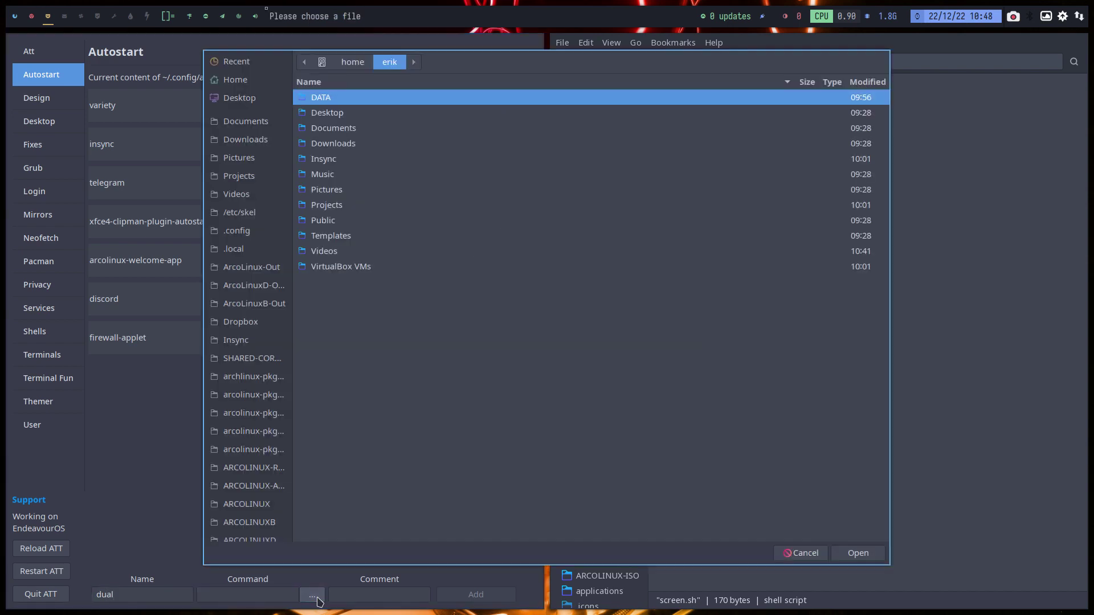
pyautogui.hotkey('ctrl', 'h')
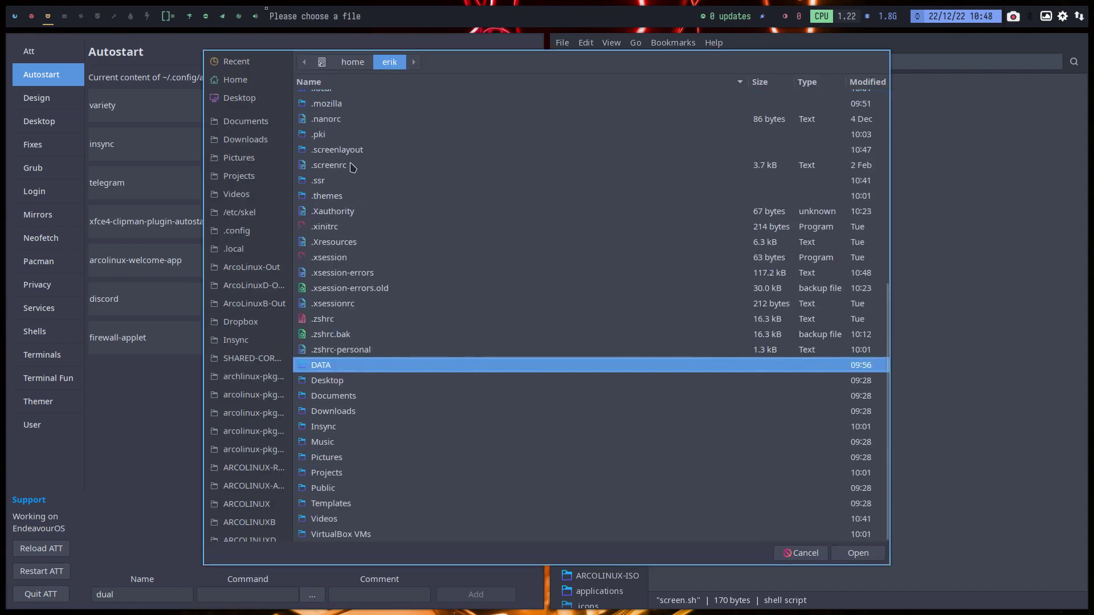
pyautogui.scroll(-5, 354, 167)
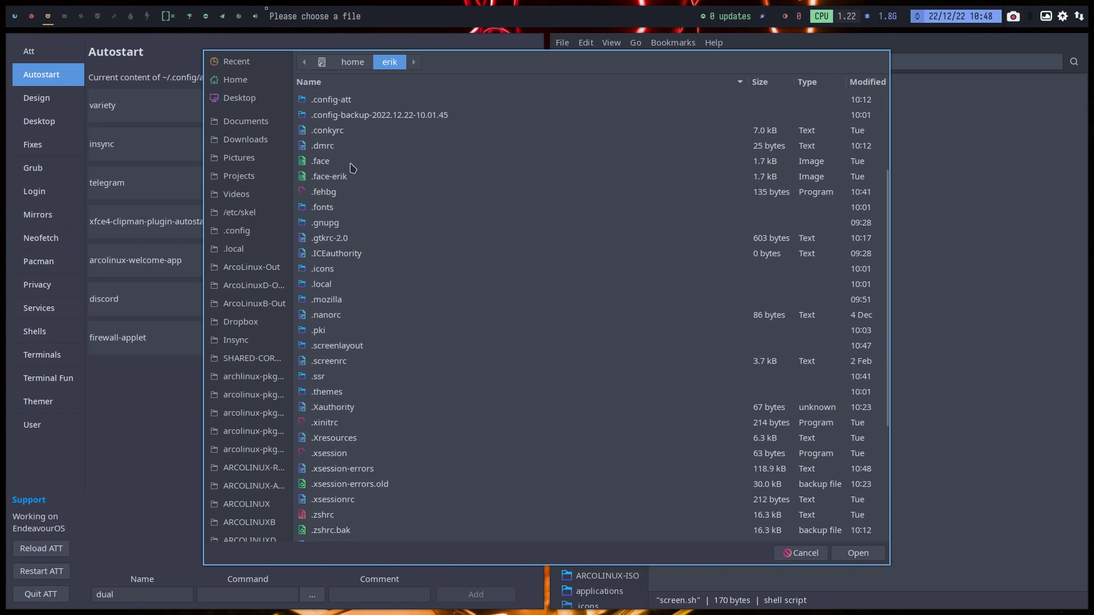
pyautogui.doubleClick(358, 347)
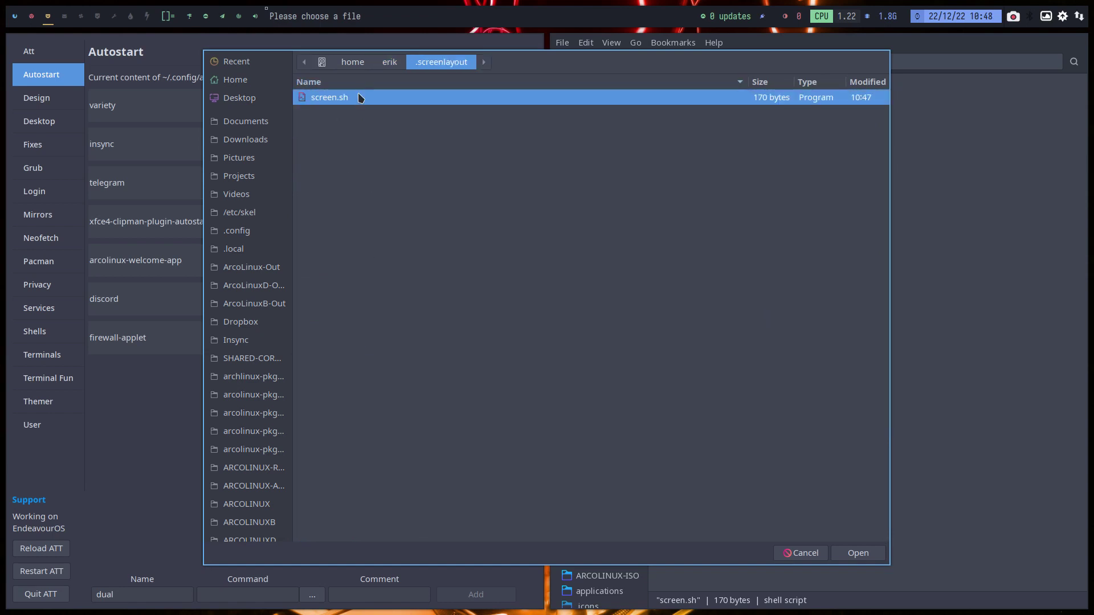
pyautogui.click(859, 554)
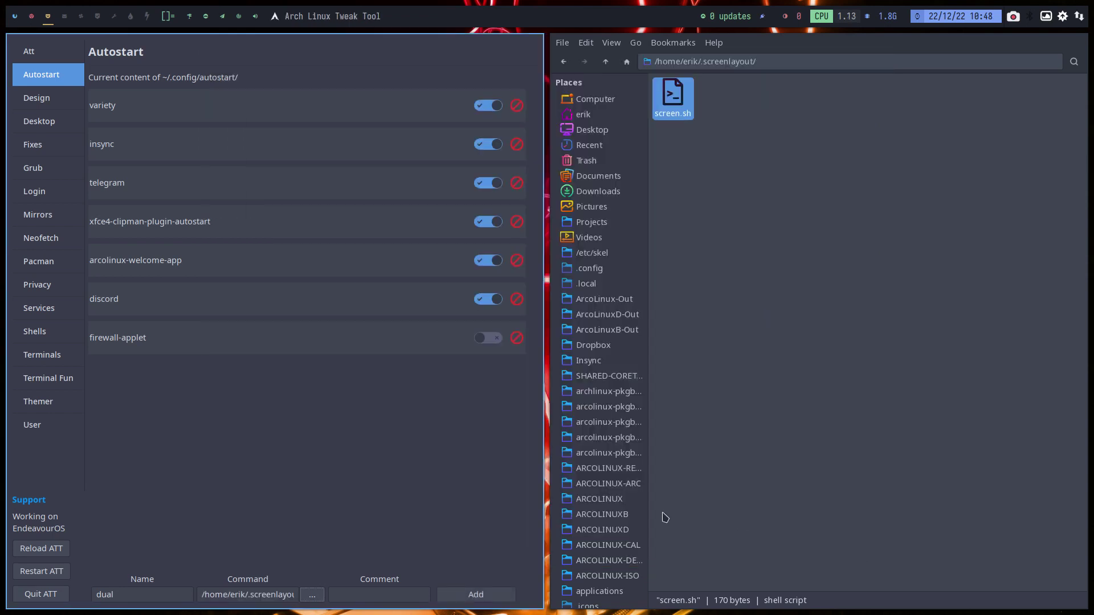
pyautogui.click(346, 594)
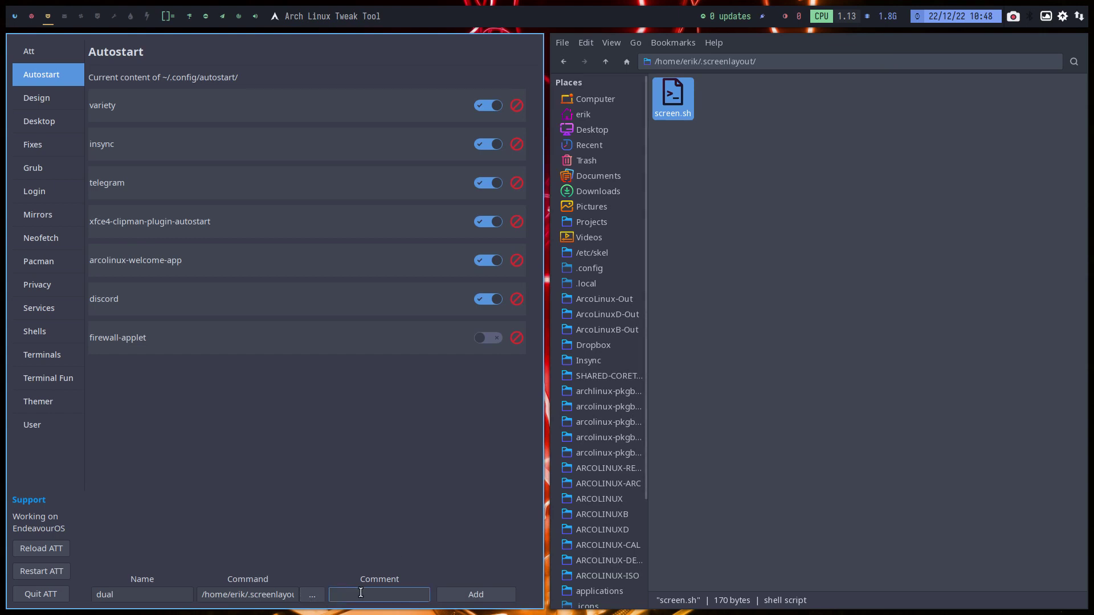
pyautogui.click(459, 598)
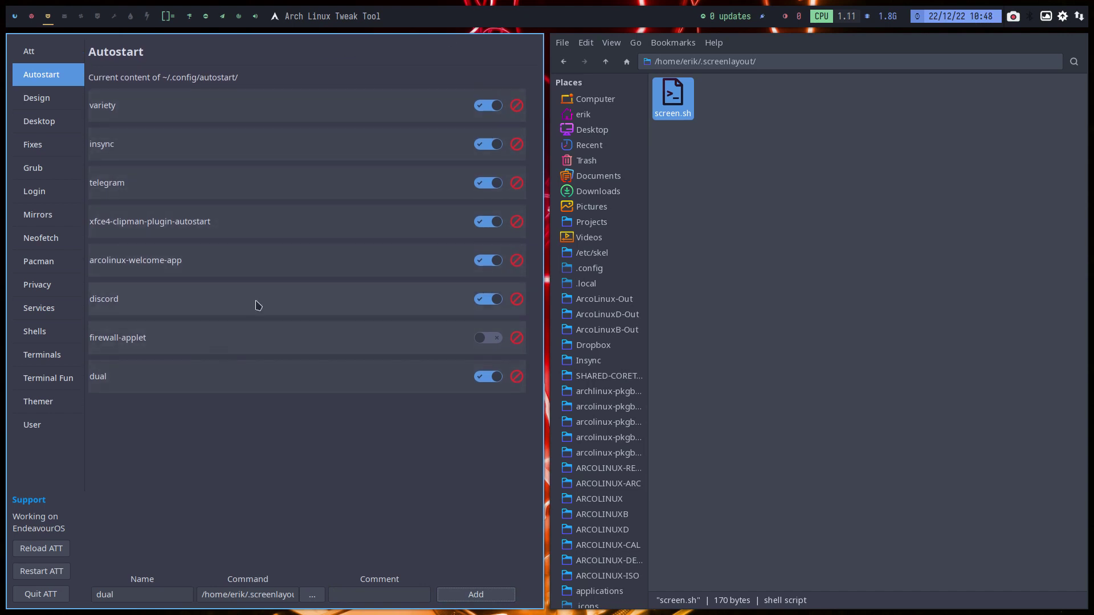
# Step: Navigate Thunar to ~/.config/autostart and bring up the actions for dual.desktop
pyautogui.click(605, 61)
pyautogui.click(831, 103)
pyautogui.doubleClick(831, 102)
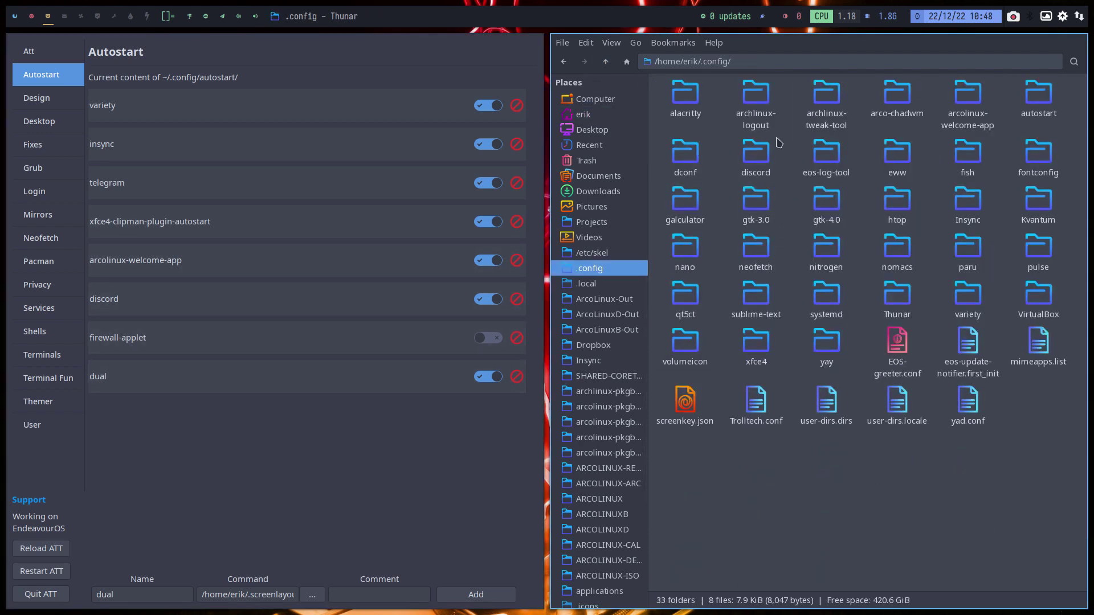
pyautogui.doubleClick(1020, 100)
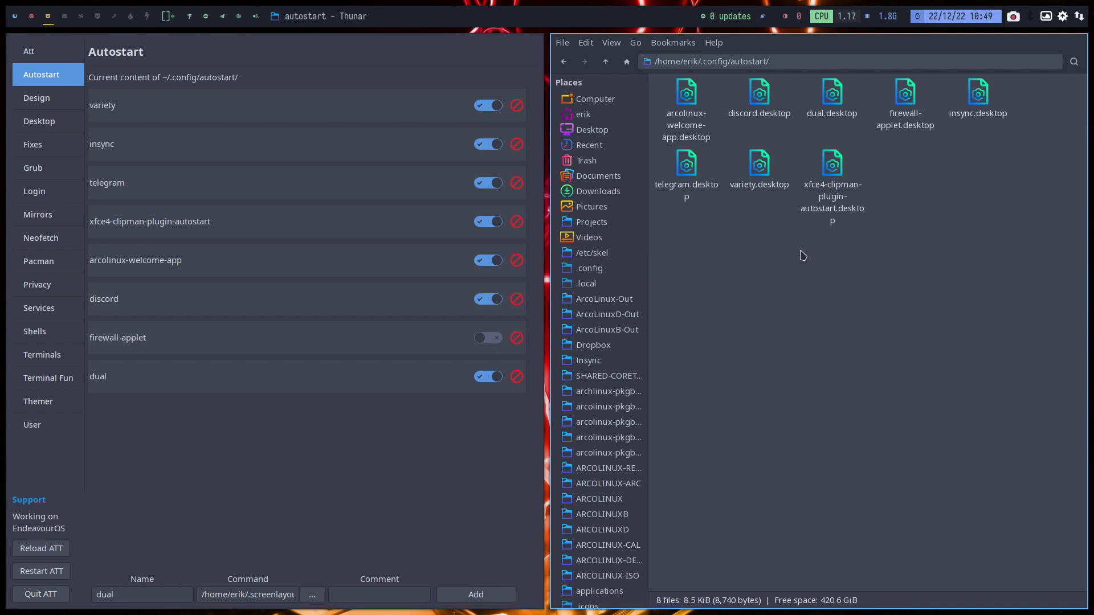
pyautogui.click(833, 94)
pyautogui.rightClick(833, 94)
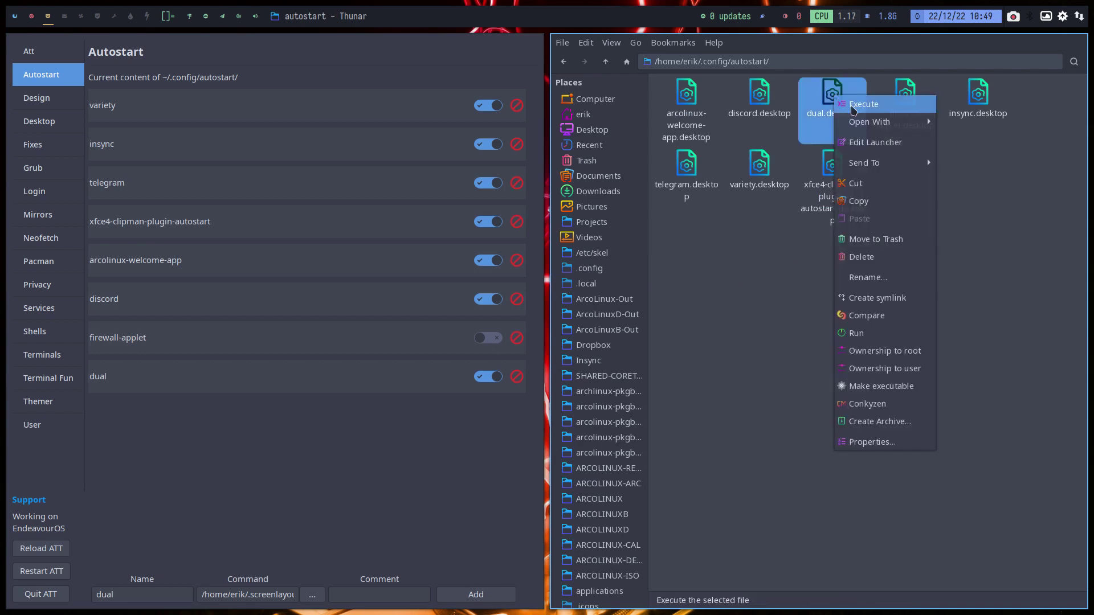
# Step: Open dual.desktop in Sublime Text, check its Exec and TryExec screen.sh paths, then close it
pyautogui.moveTo(877, 121)
pyautogui.click(969, 122)
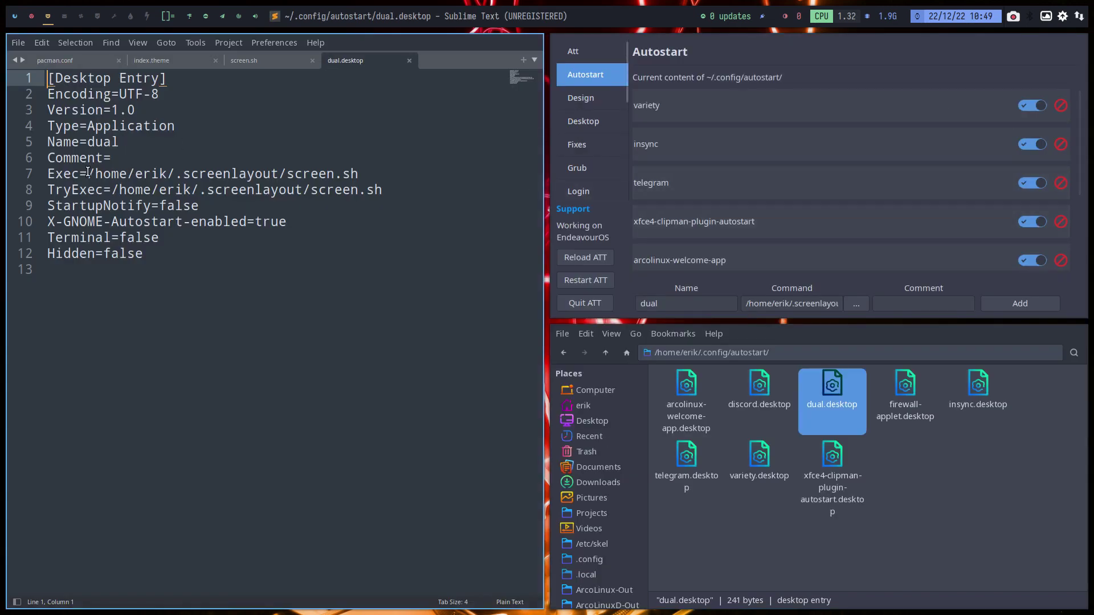
pyautogui.moveTo(87, 174); pyautogui.dragTo(357, 173)
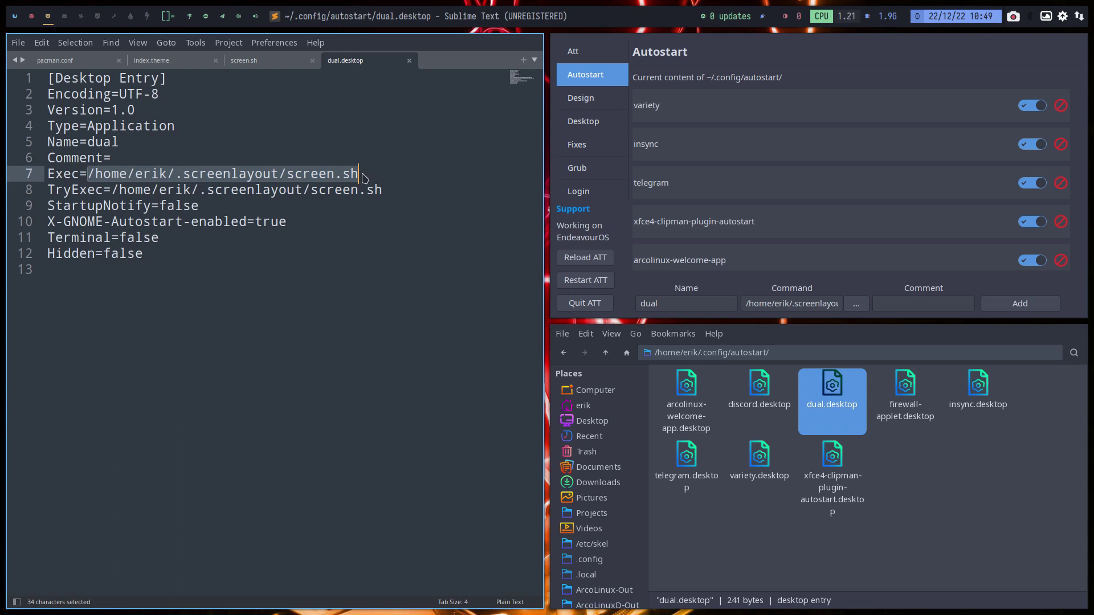
pyautogui.moveTo(391, 193); pyautogui.dragTo(108, 193)
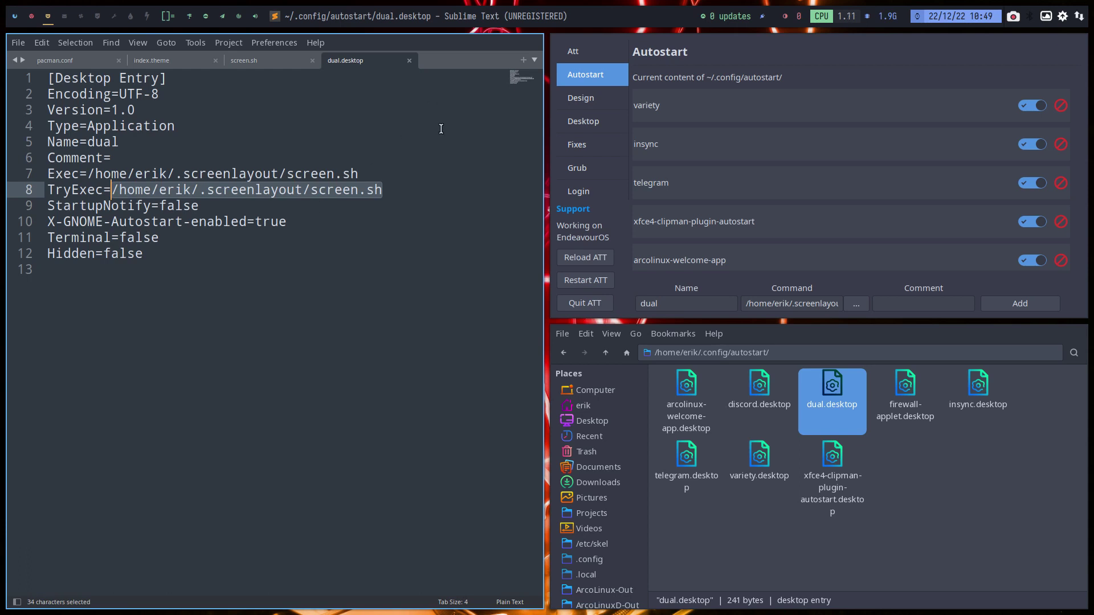
pyautogui.press('super+q')
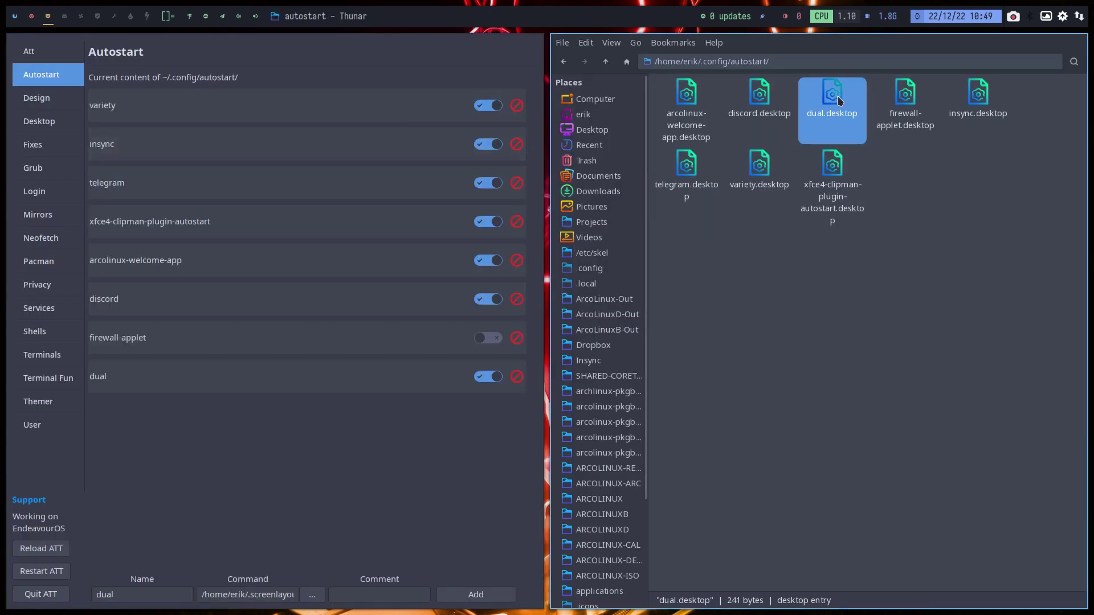
# Step: Close Arch Linux Tweak Tool, leaving Thunar alone on ~/.config/autostart
pyautogui.moveTo(730, 61); pyautogui.dragTo(797, 120)
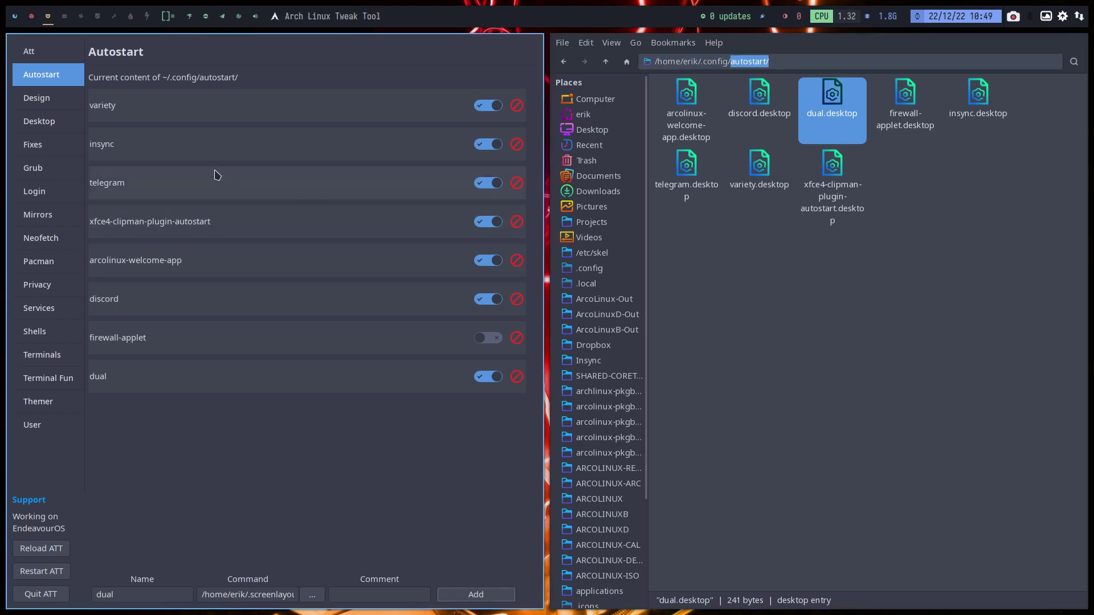
pyautogui.press('super+q')
pyautogui.click(245, 239)
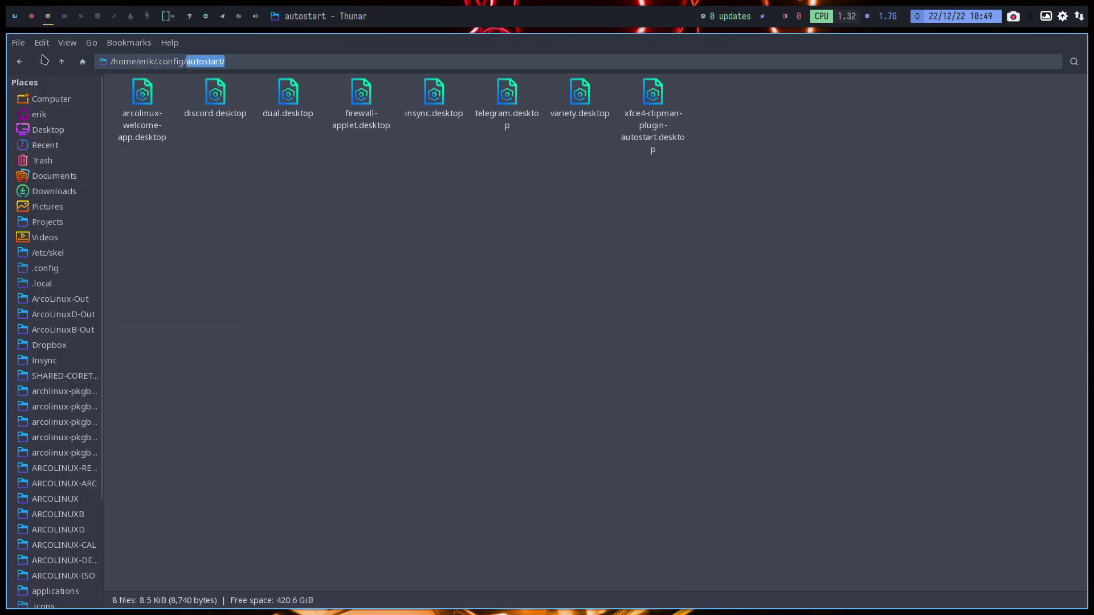
# Step: In Firefox, load arcolinuxd.com in a new tab
pyautogui.click(31, 16)
pyautogui.click(301, 47)
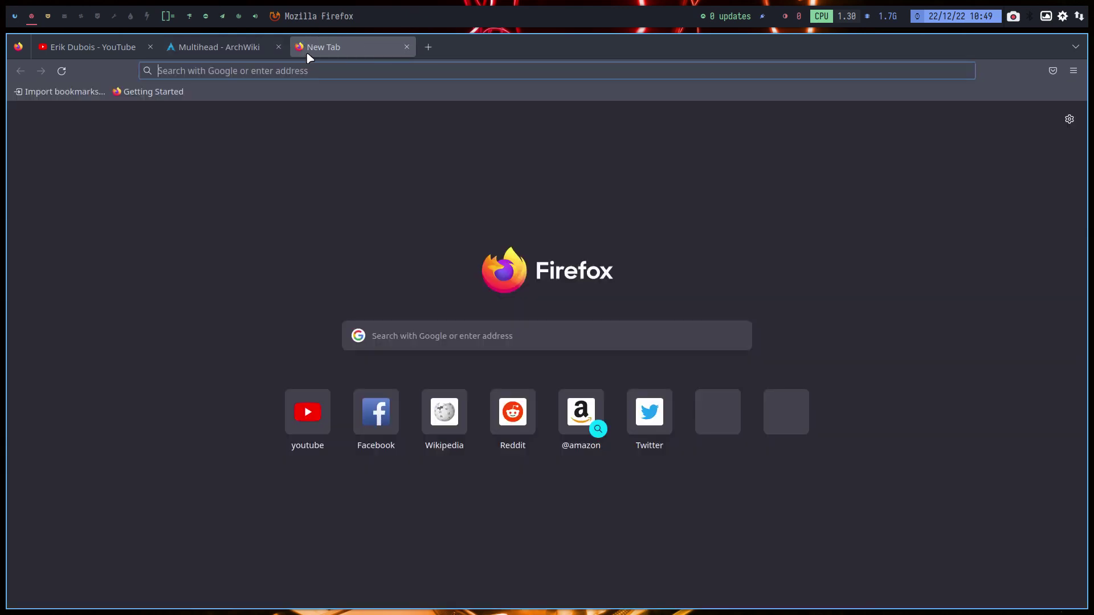
pyautogui.write('arcolinuxd.com')
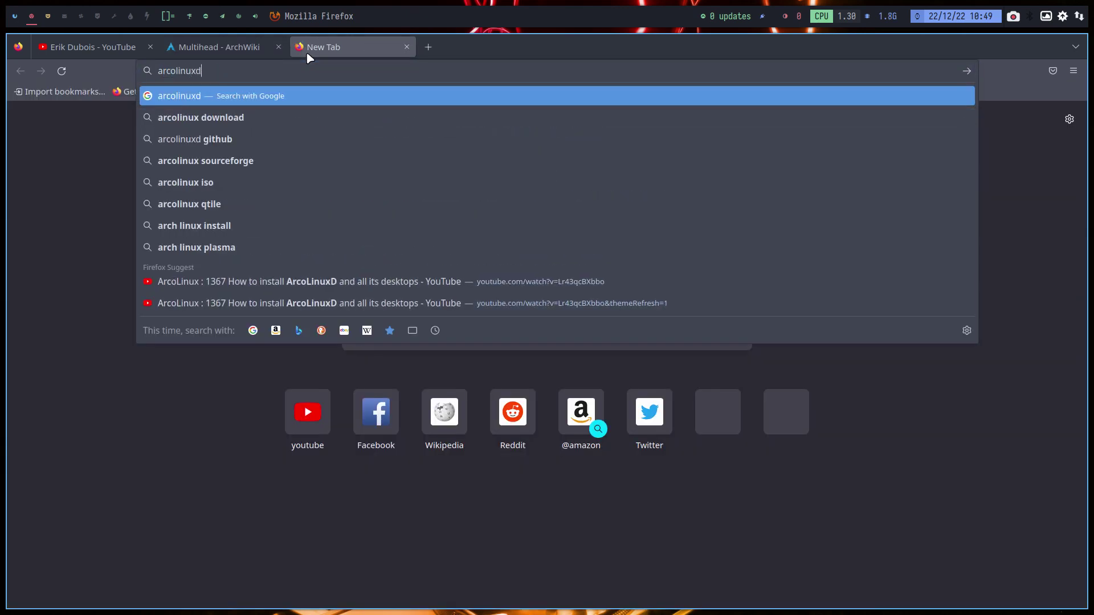
pyautogui.press('Return')
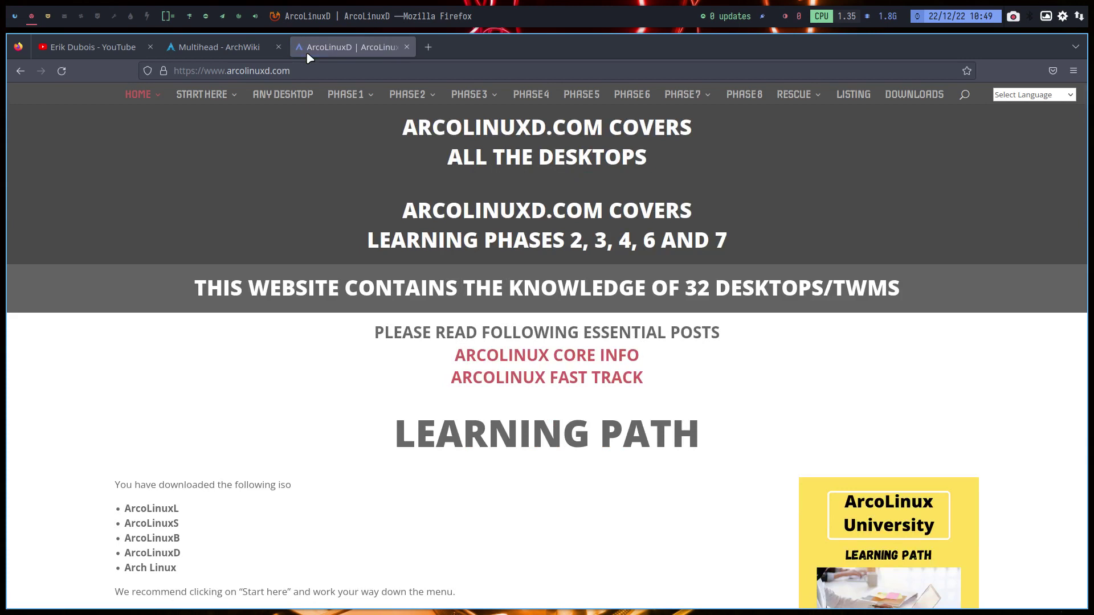
# Step: Go to PHASE3 > TWM > CHADWM and scroll down to the embedded video playlist
pyautogui.moveTo(367, 112)
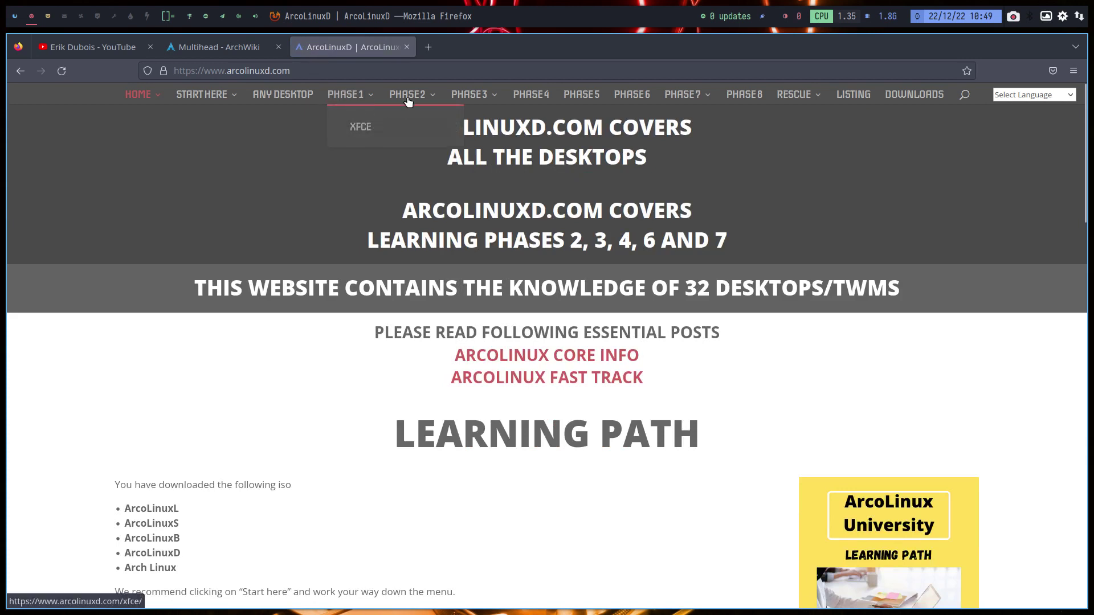
pyautogui.moveTo(489, 102)
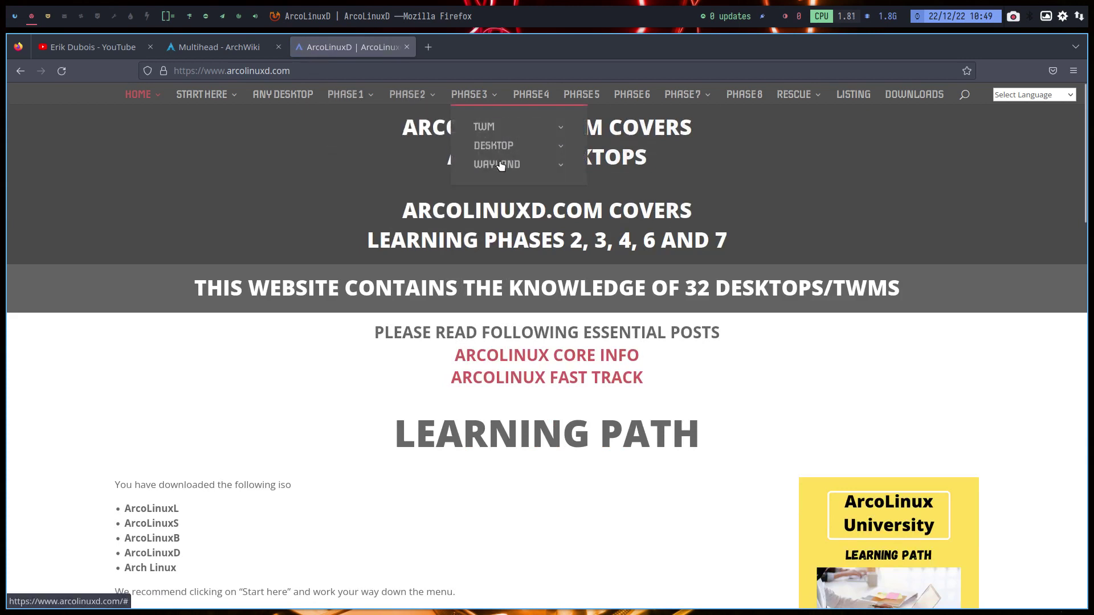
pyautogui.moveTo(502, 165)
pyautogui.moveTo(550, 147)
pyautogui.moveTo(512, 129)
pyautogui.click(630, 166)
pyautogui.scroll(-5, 629, 356)
pyautogui.scroll(-3, 629, 355)
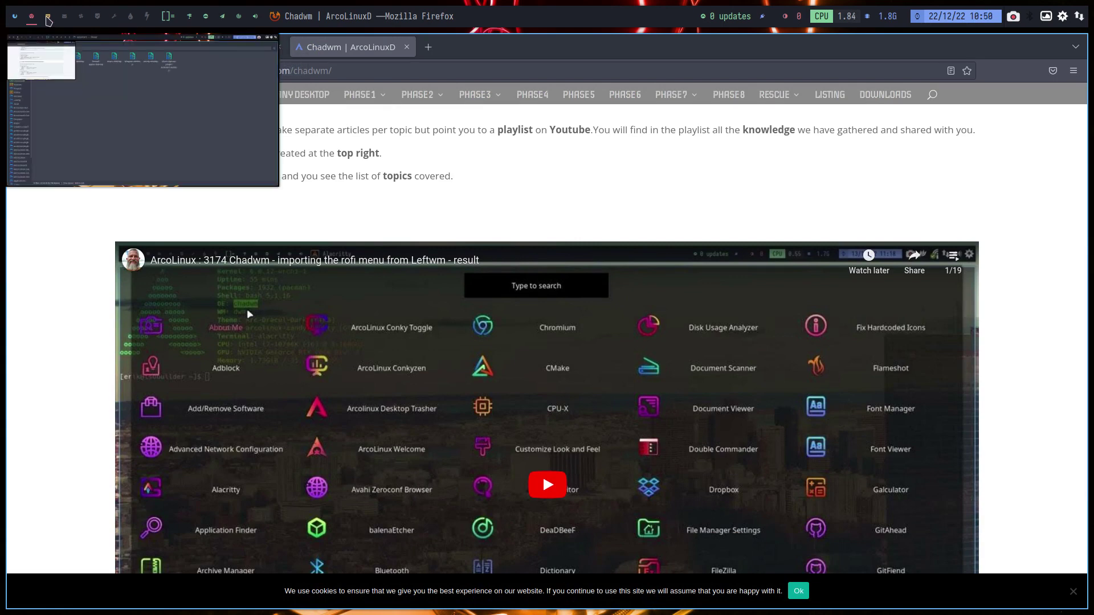
# Step: Bookmark the arco-chadwm folder in Thunar's sidebar and open it
pyautogui.click(48, 21)
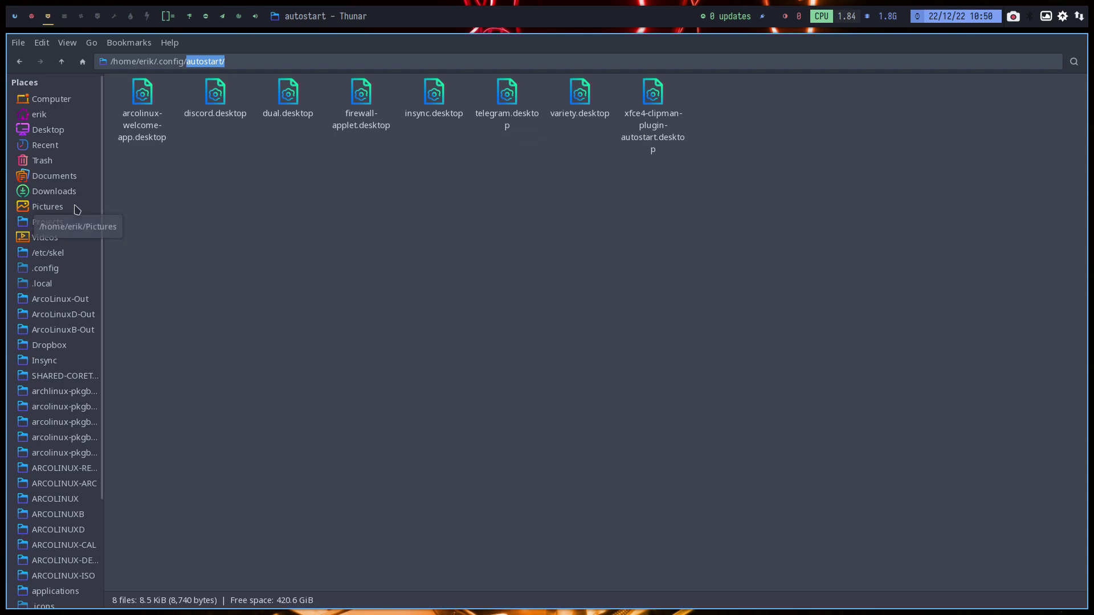
pyautogui.click(45, 268)
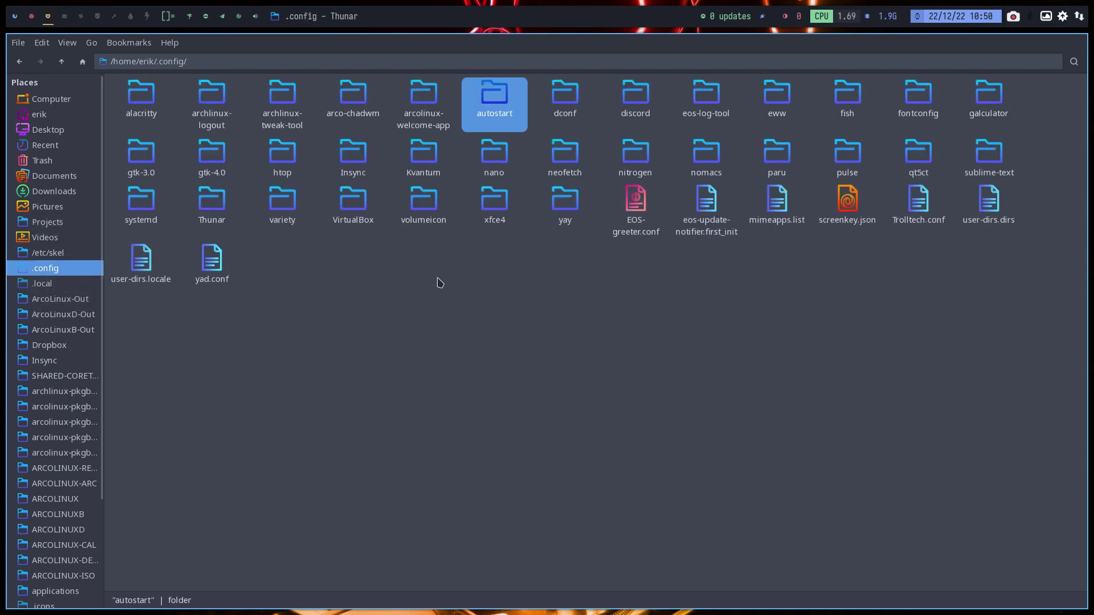
pyautogui.click(397, 311)
pyautogui.moveTo(354, 97); pyautogui.dragTo(77, 283)
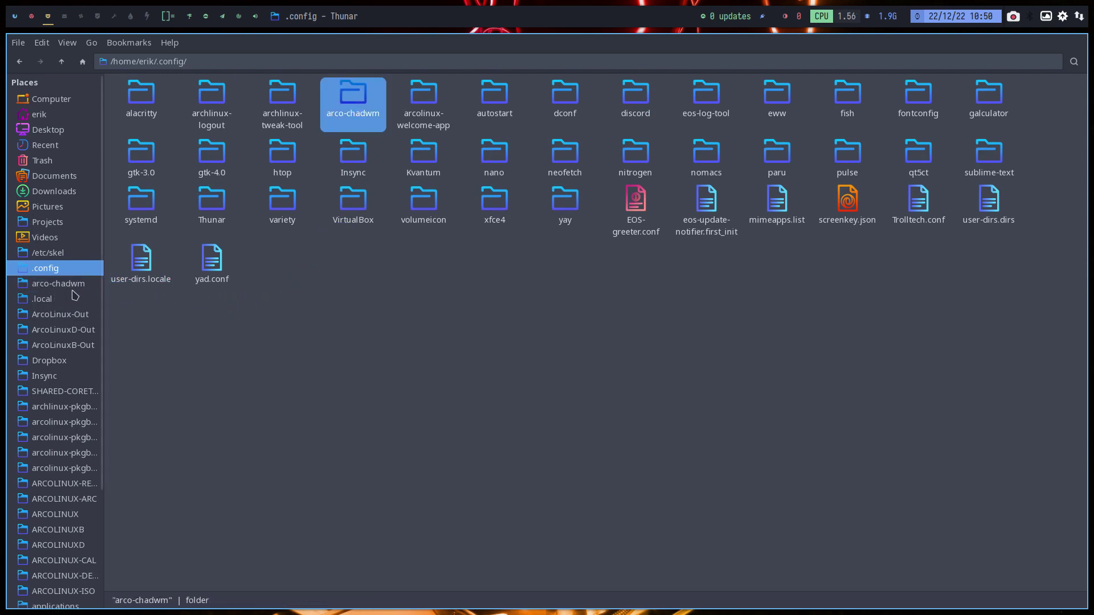
pyautogui.click(77, 285)
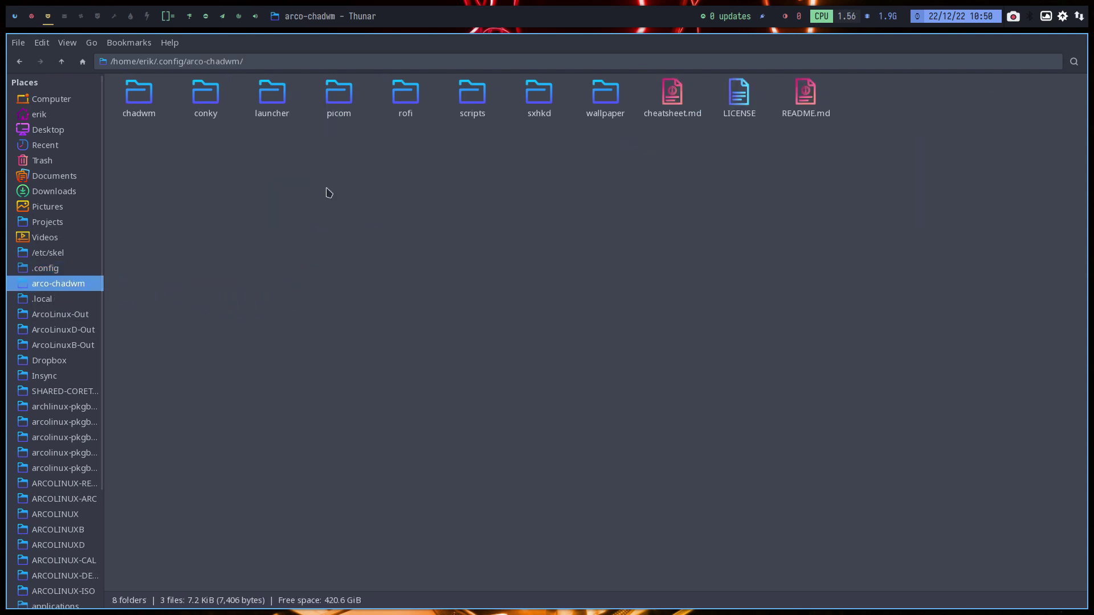
# Step: Look through the chadwm subfolder, then open arco-chadwm/scripts
pyautogui.click(144, 99)
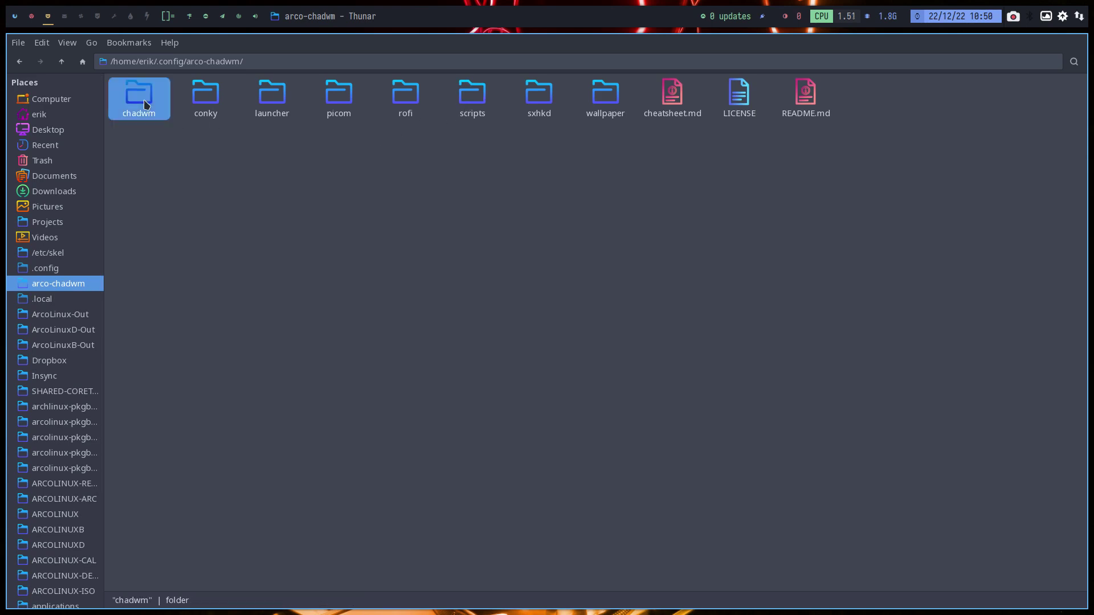
pyautogui.doubleClick(144, 99)
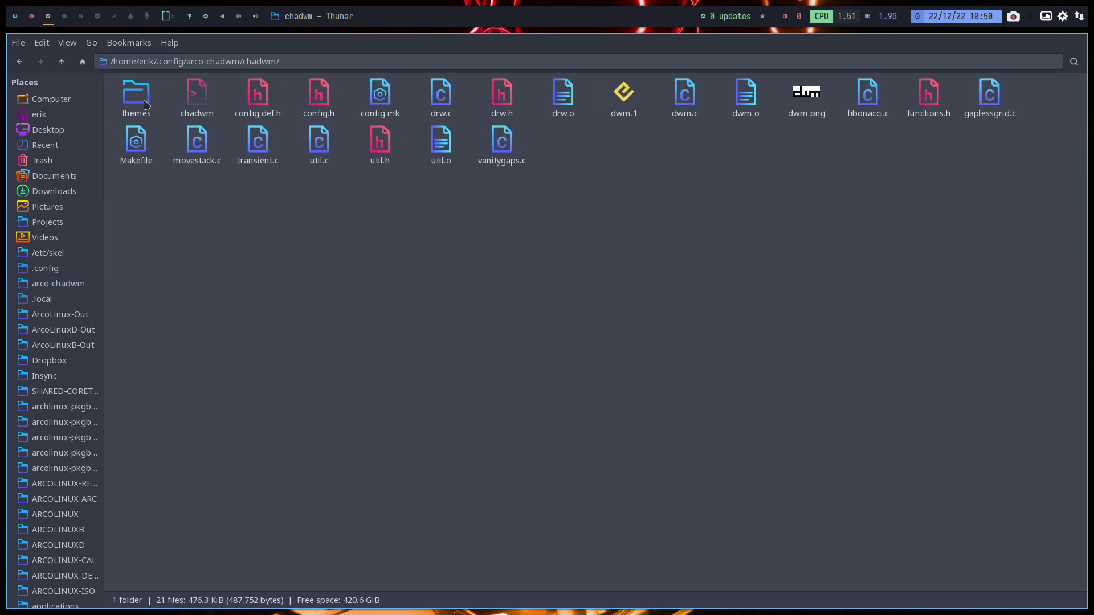
pyautogui.click(204, 99)
pyautogui.click(260, 92)
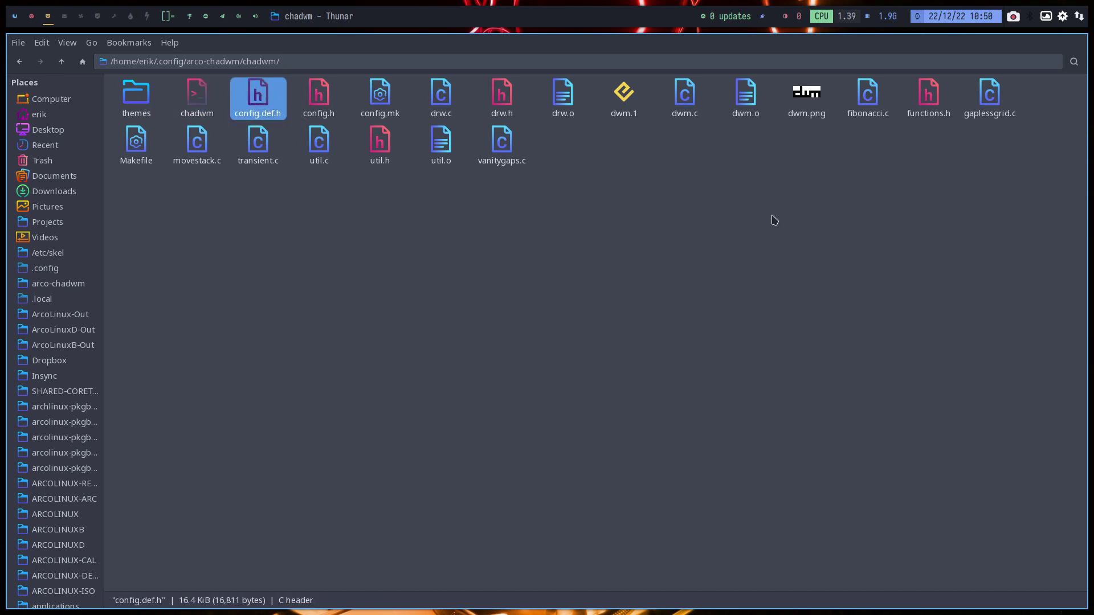
pyautogui.click(62, 63)
pyautogui.doubleClick(465, 104)
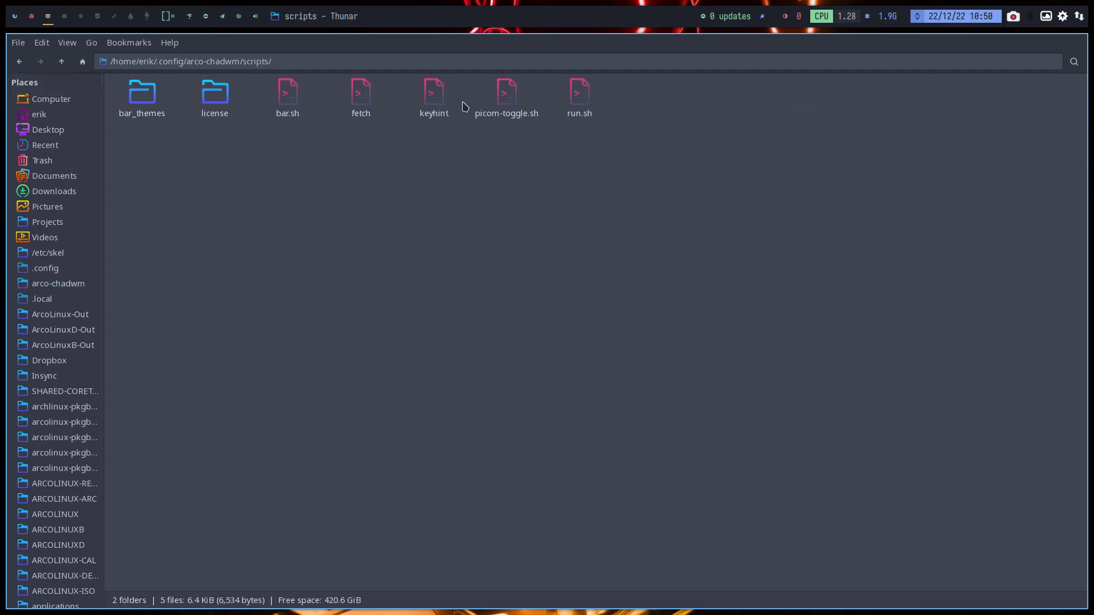
# Step: Open run.sh in Sublime Text and locate the commented-out xrandr lines
pyautogui.doubleClick(581, 97)
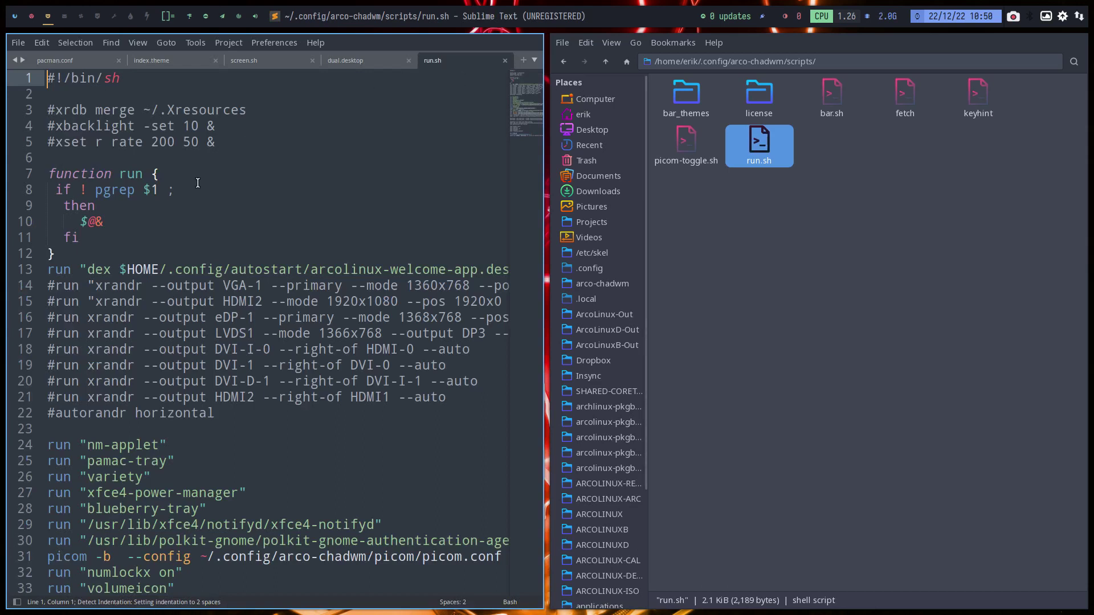
pyautogui.scroll(-2, 198, 182)
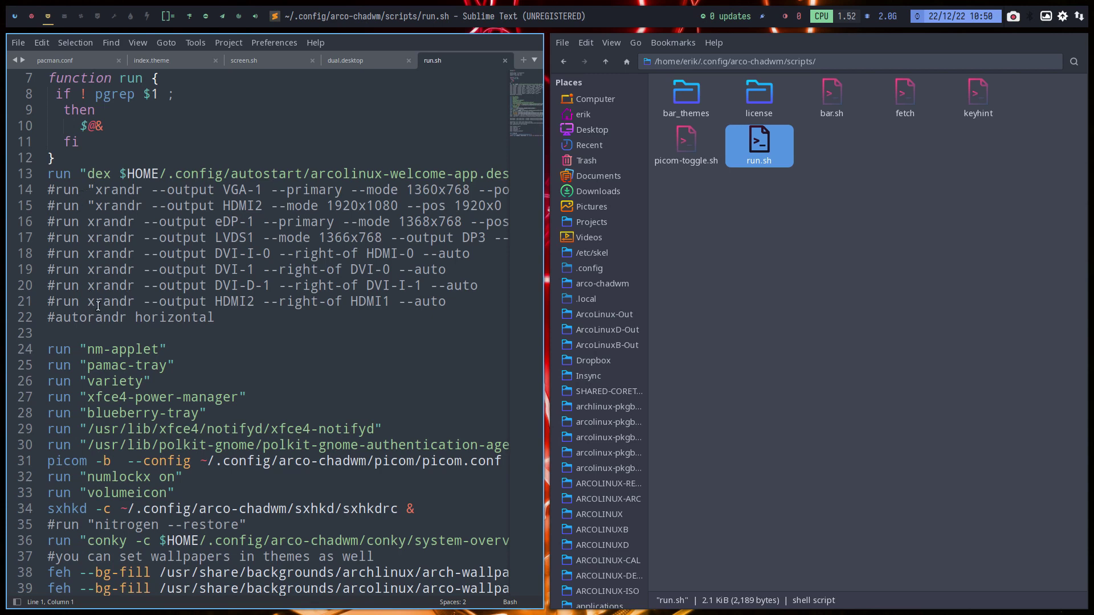
pyautogui.moveTo(456, 302); pyautogui.dragTo(47, 190)
# Step: Insert a new line 14 reading run "" above the commented xrandr commands
pyautogui.click(51, 198)
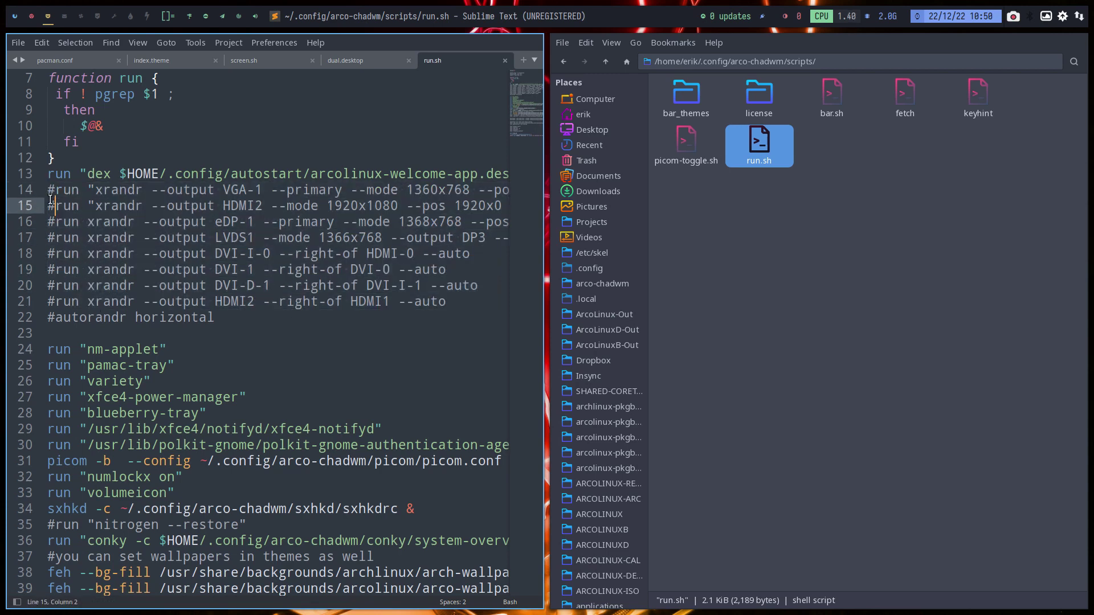
pyautogui.press('Up')
pyautogui.press('Return')
pyautogui.press('Up')
pyautogui.write('ru')
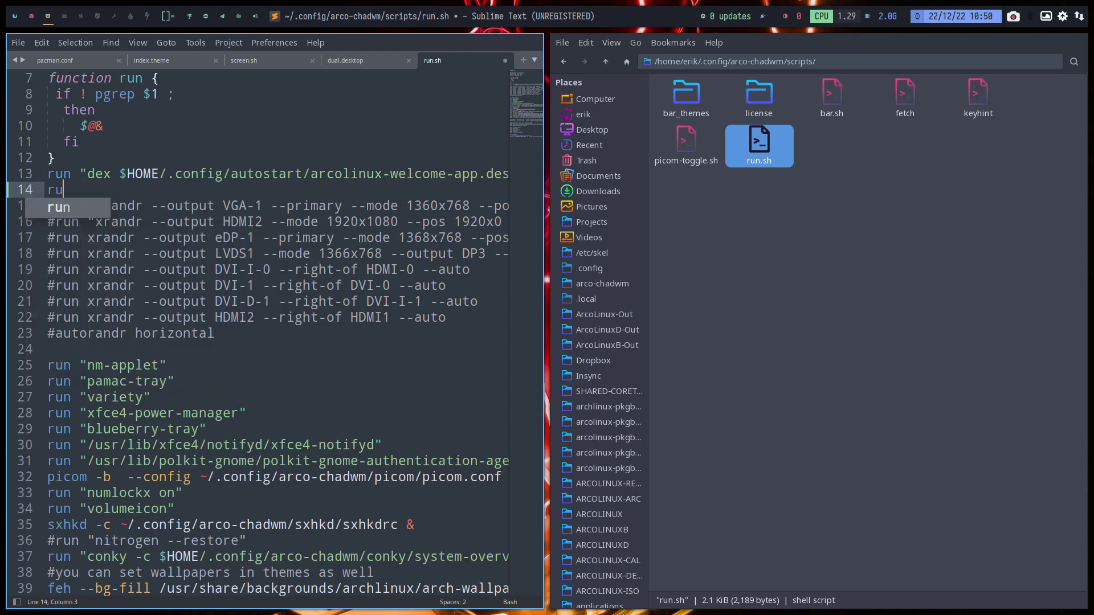
pyautogui.write('n')
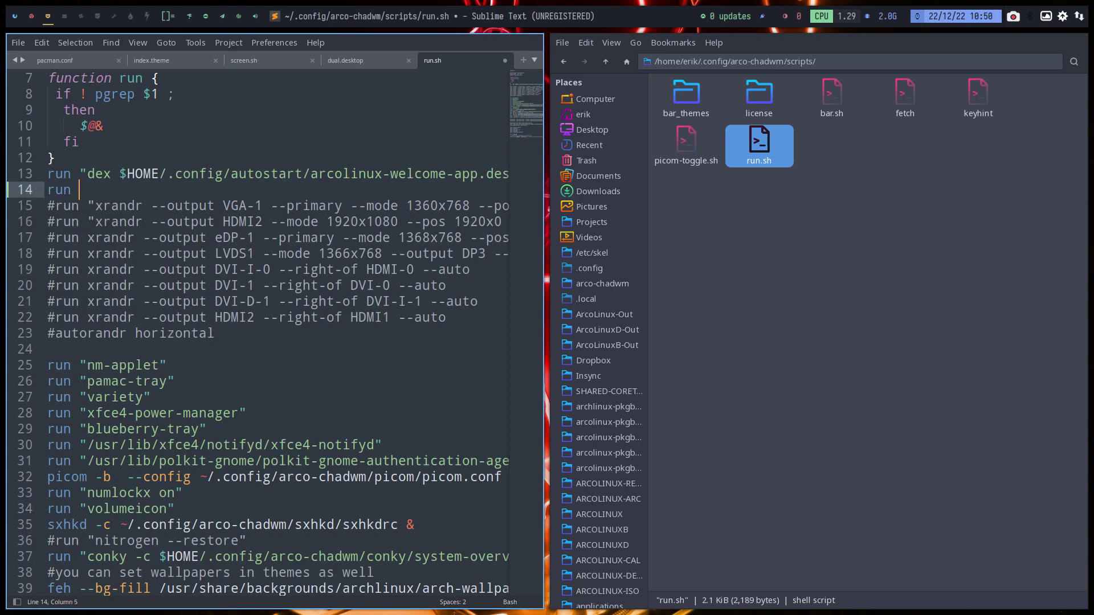
pyautogui.write(' "')
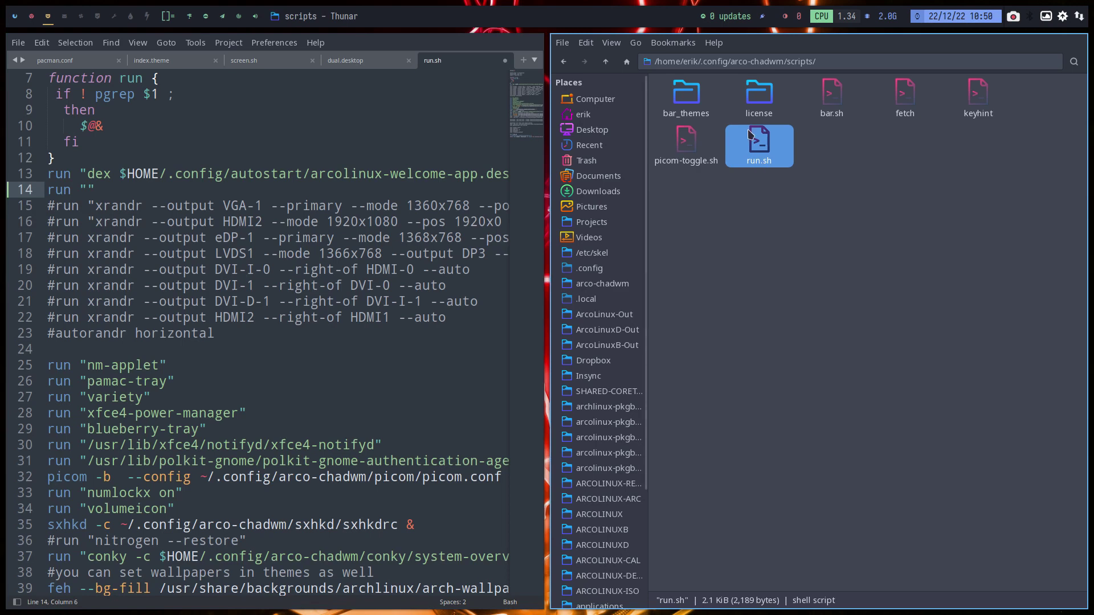
# Step: Browse Thunar to ~/.config/autostart to confirm the dual.desktop file name
pyautogui.click(606, 63)
pyautogui.click(606, 62)
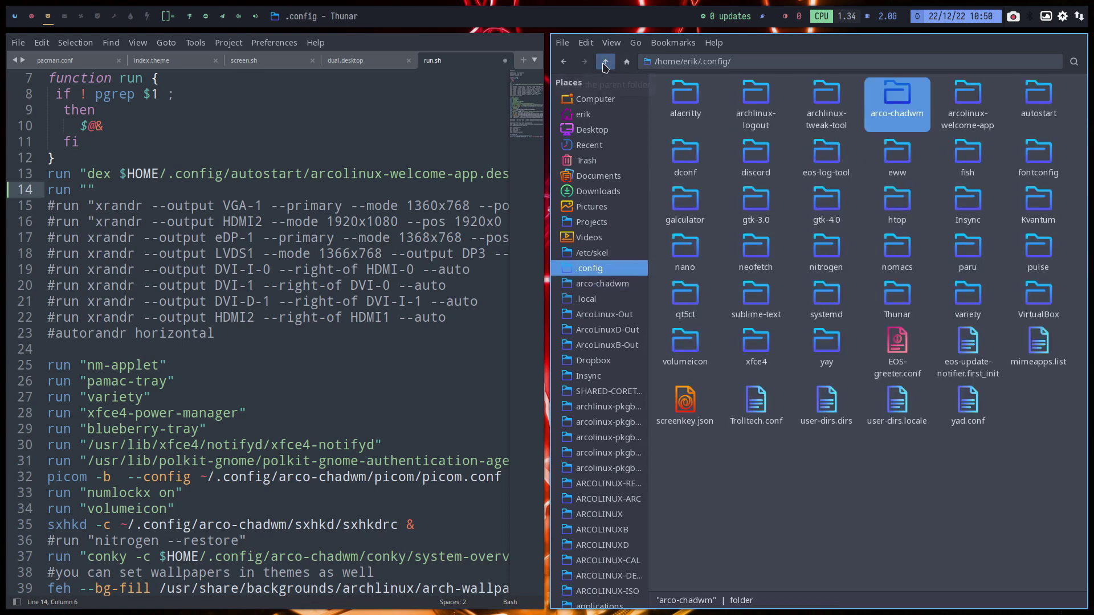
pyautogui.click(606, 64)
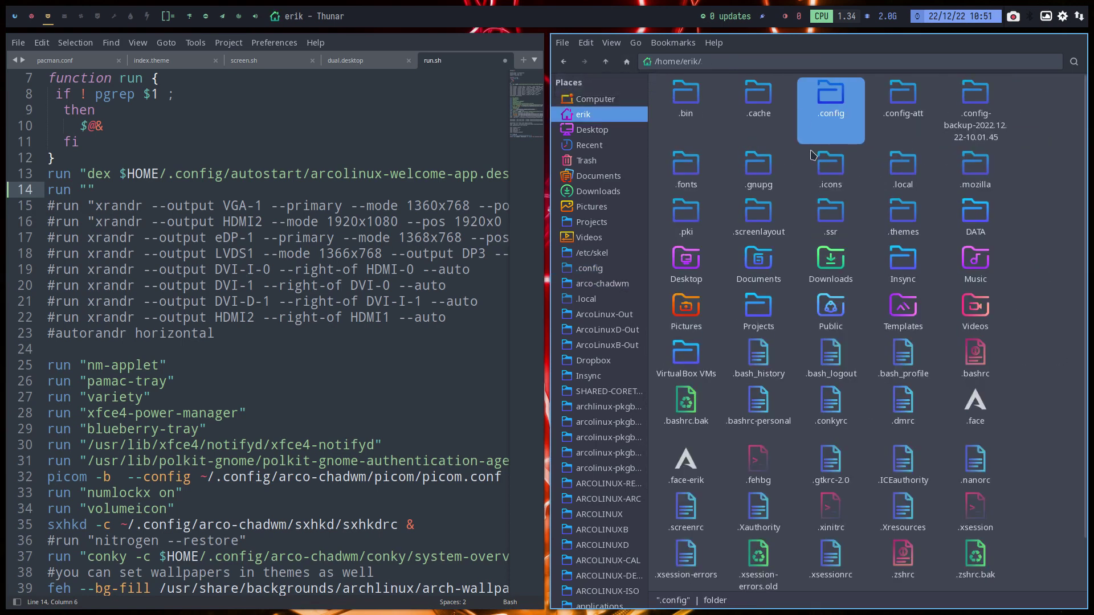
pyautogui.doubleClick(829, 106)
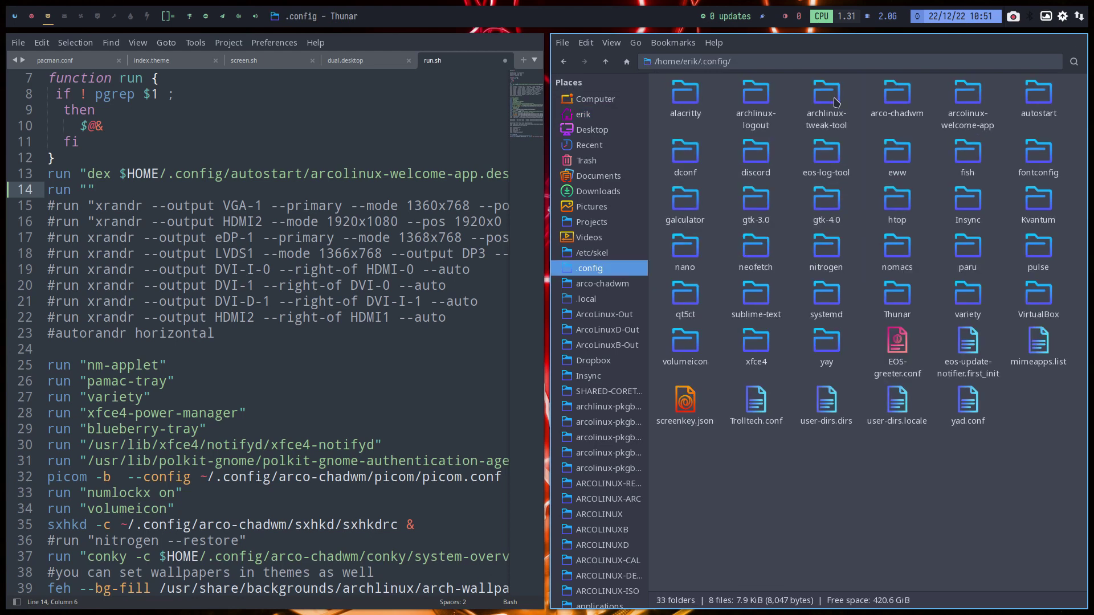
pyautogui.doubleClick(1033, 106)
pyautogui.click(834, 107)
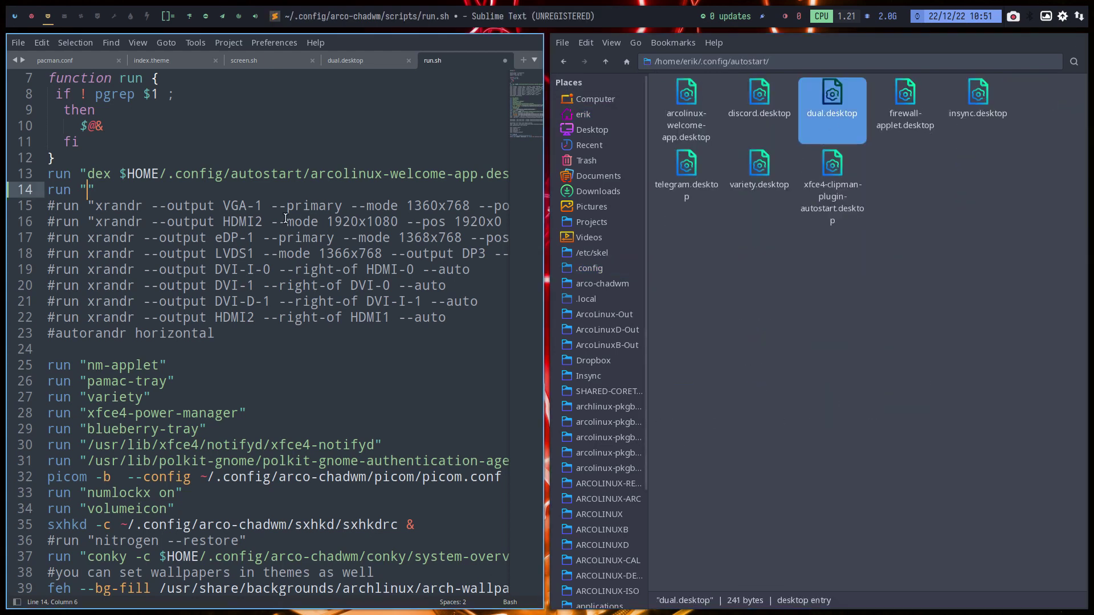
# Step: Make line 14 run "dex $HOME/.config/autostart/dual.desktop" and save run.sh
pyautogui.click(34, 174)
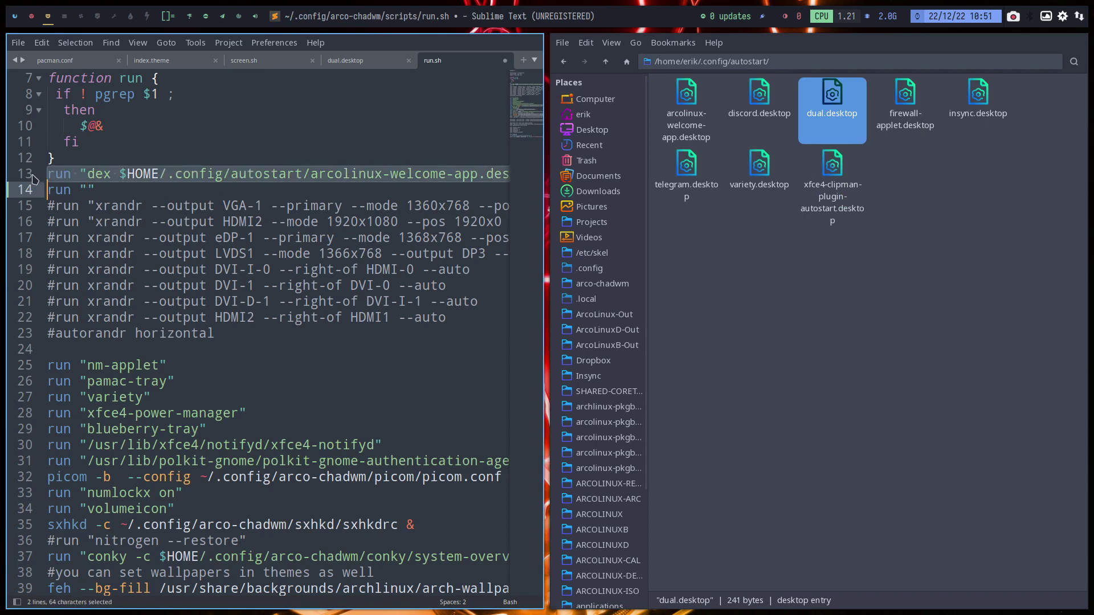
pyautogui.hotkey('ctrl', 'c')
pyautogui.click(29, 195)
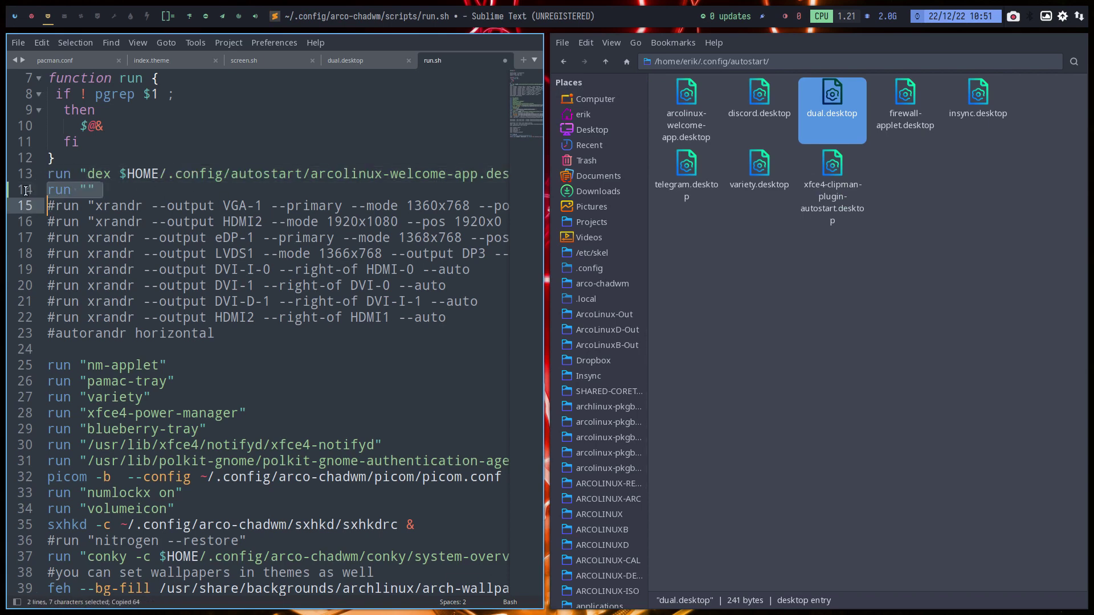
pyautogui.press('Left')
pyautogui.hotkey('ctrl', 'shift', 'k')
pyautogui.hotkey('ctrl', 'v')
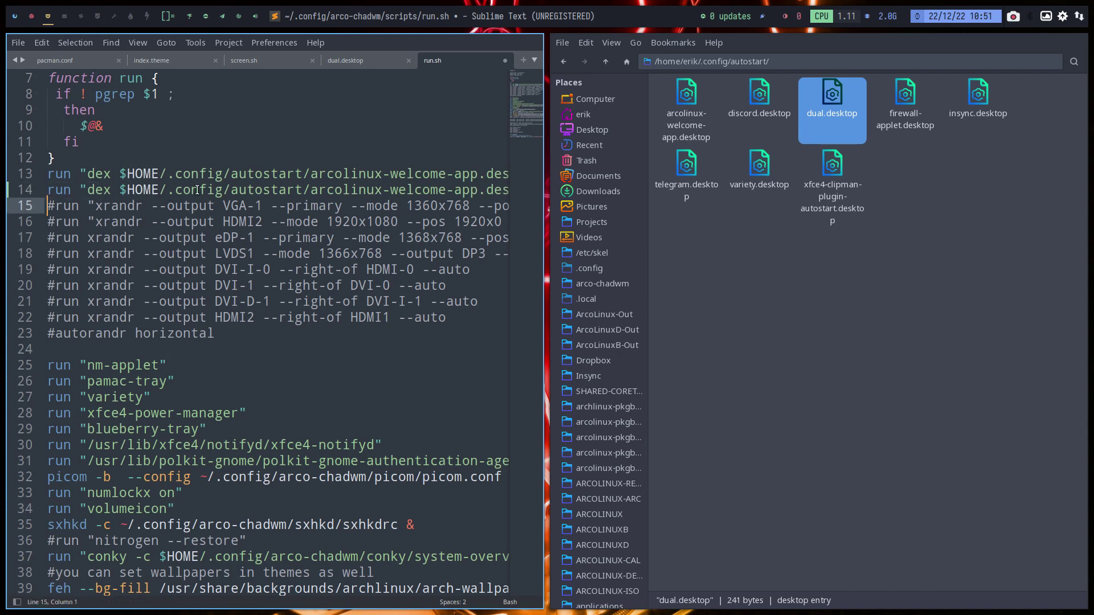
pyautogui.moveTo(311, 189); pyautogui.dragTo(480, 195)
pyautogui.write('dual')
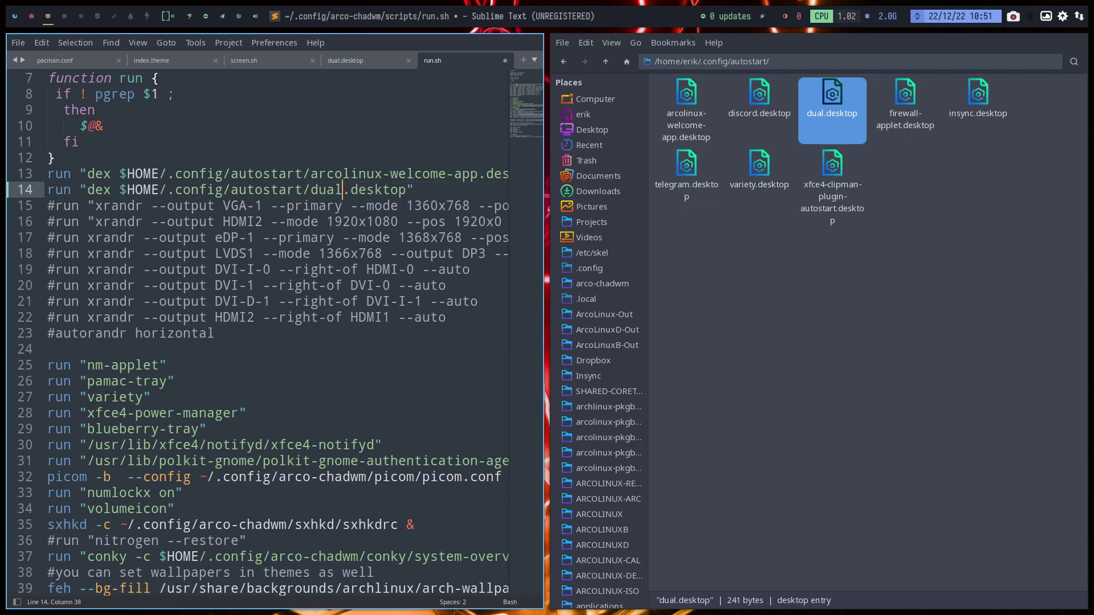
pyautogui.hotkey('ctrl', 's')
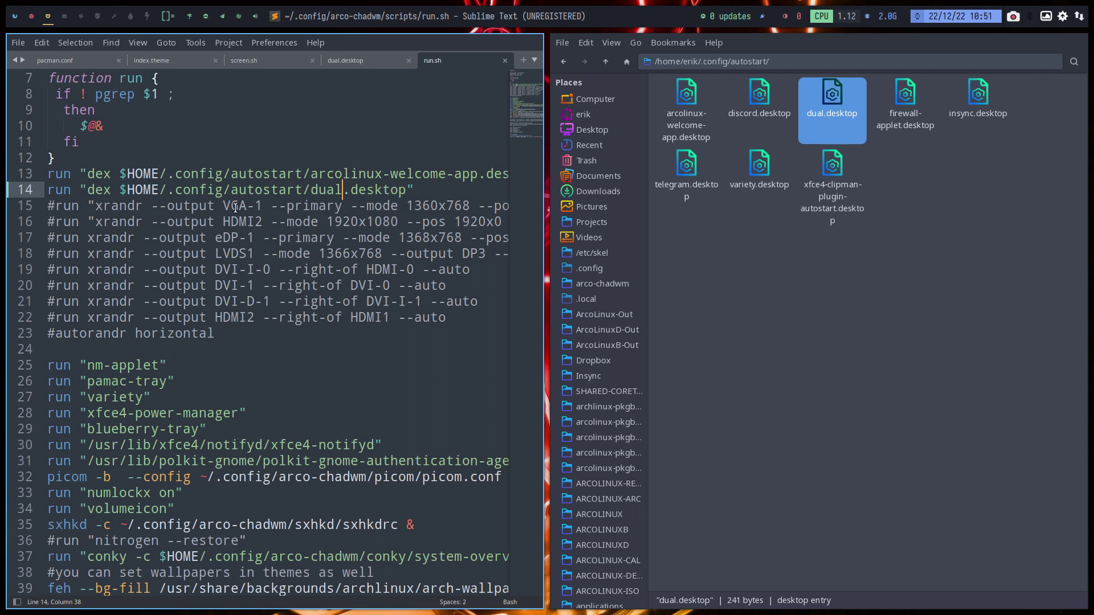
# Step: Go fullscreen in the editor and copy screen.sh's xrandr command line
pyautogui.click(324, 205)
pyautogui.press('super+f')
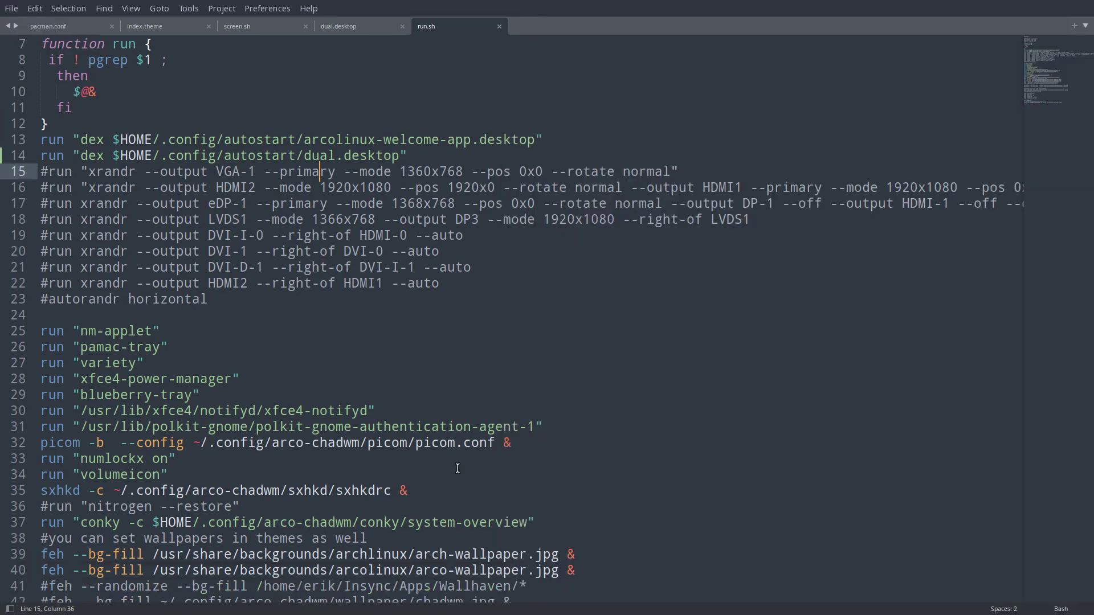
pyautogui.moveTo(399, 170); pyautogui.dragTo(470, 172)
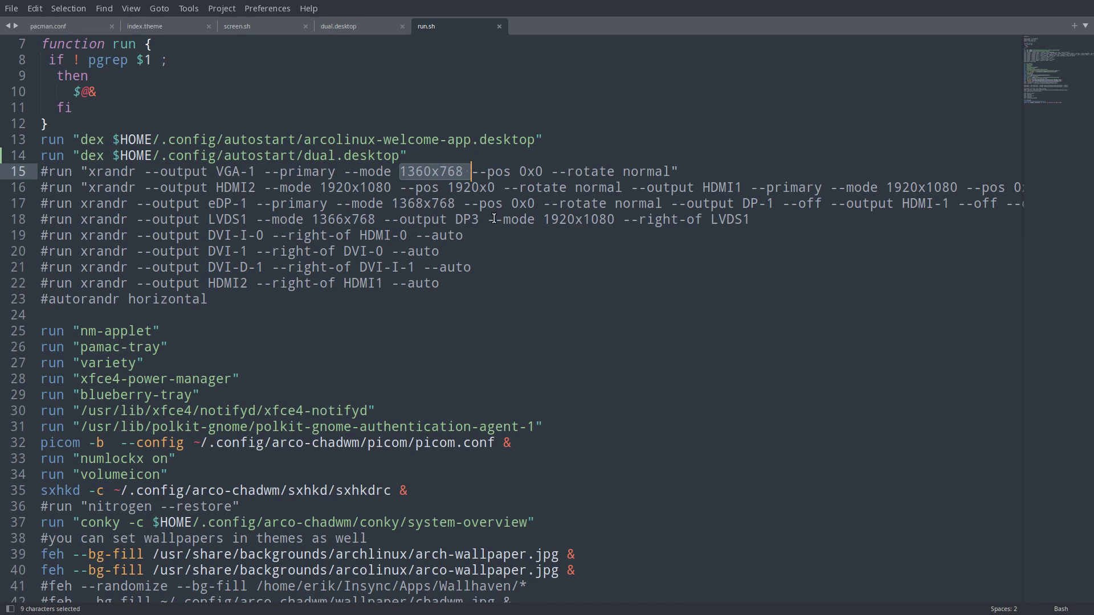
pyautogui.click(245, 27)
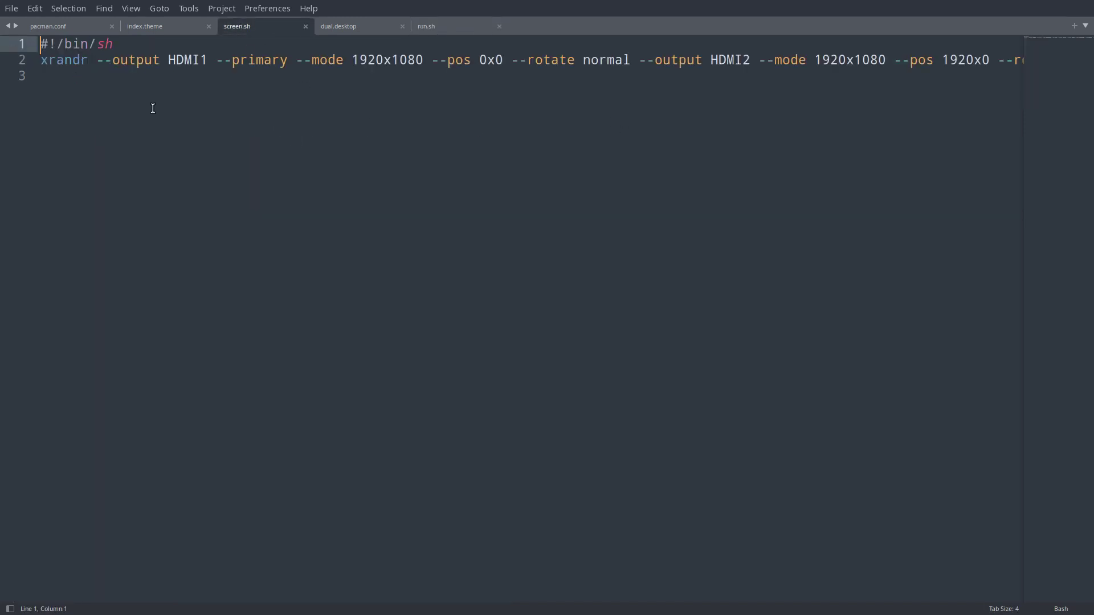
pyautogui.click(25, 65)
pyautogui.hotkey('ctrl', 'c')
# Step: Paste the xrandr command as a new line 15 above the VGA line in run.sh and save
pyautogui.click(447, 30)
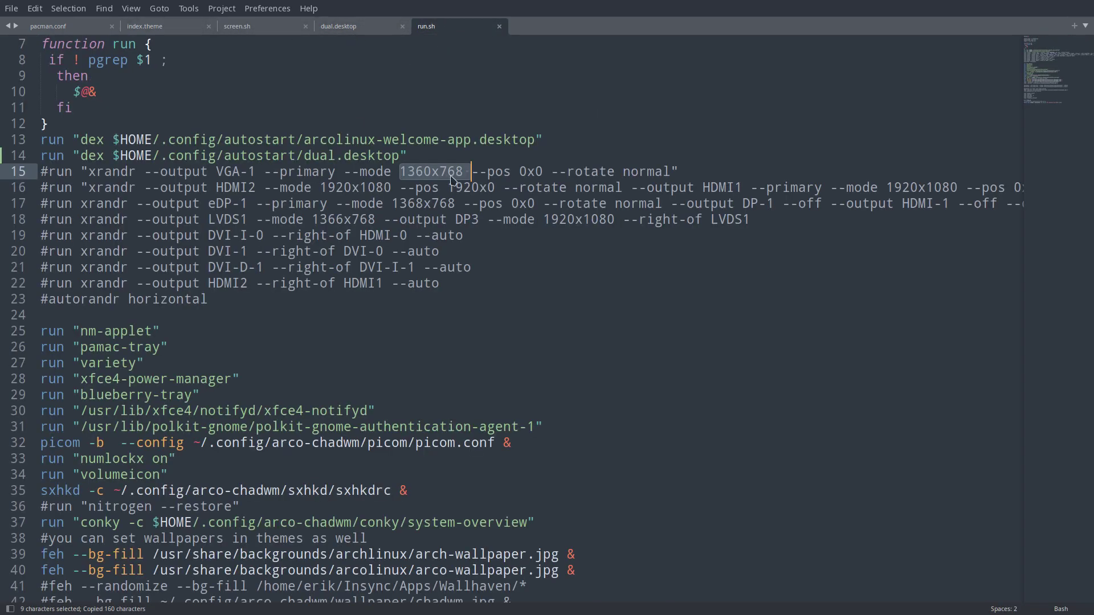
pyautogui.press('Home')
pyautogui.press('Return')
pyautogui.press('Up')
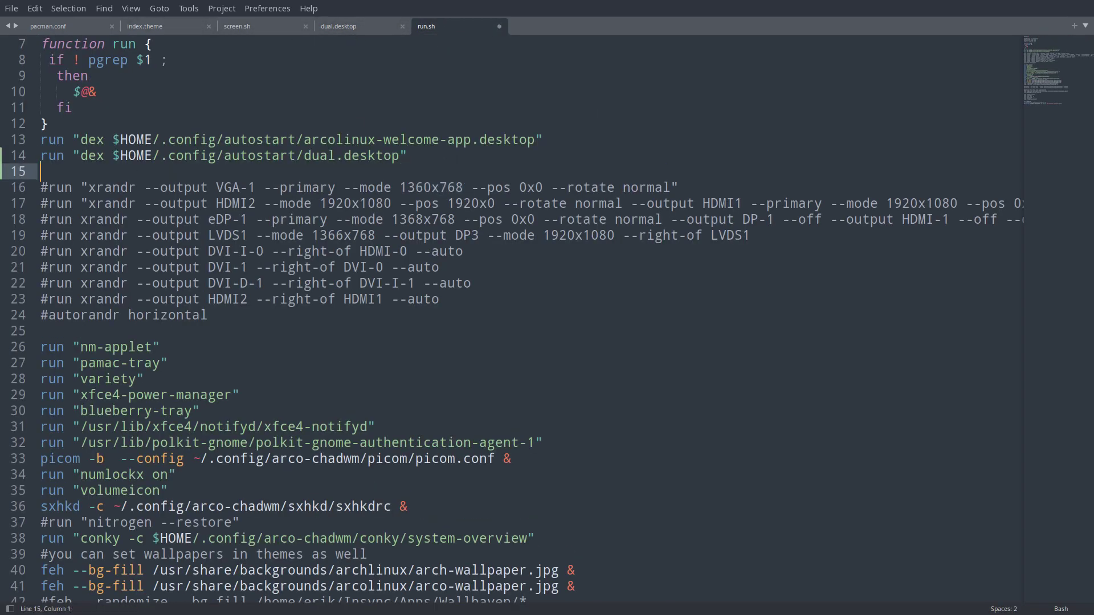
pyautogui.hotkey('ctrl', 'v')
pyautogui.press('BackSpace')
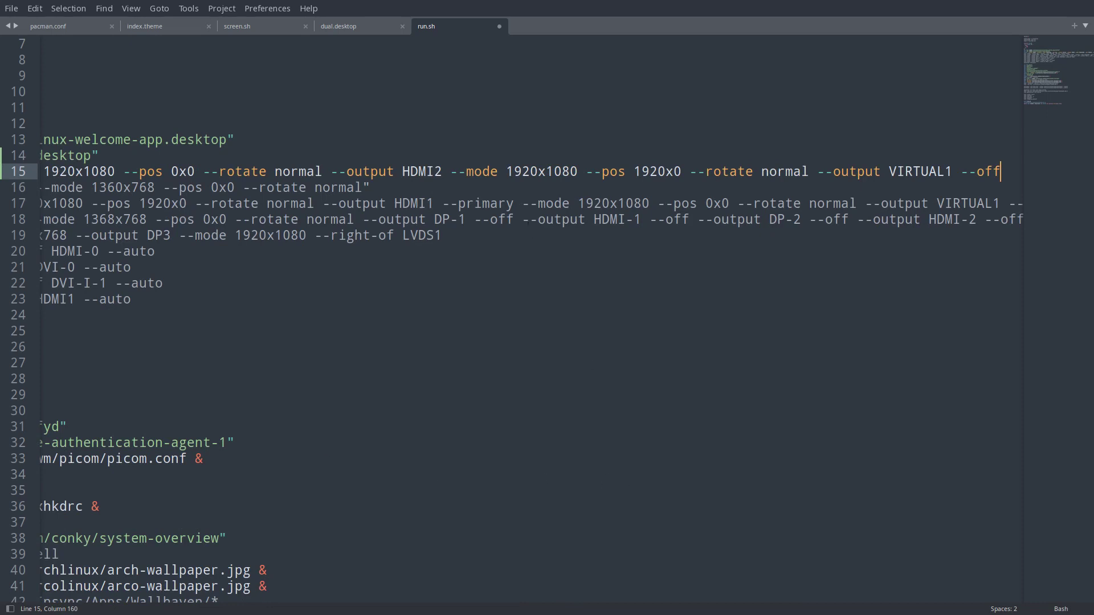
pyautogui.hotkey('ctrl', 's')
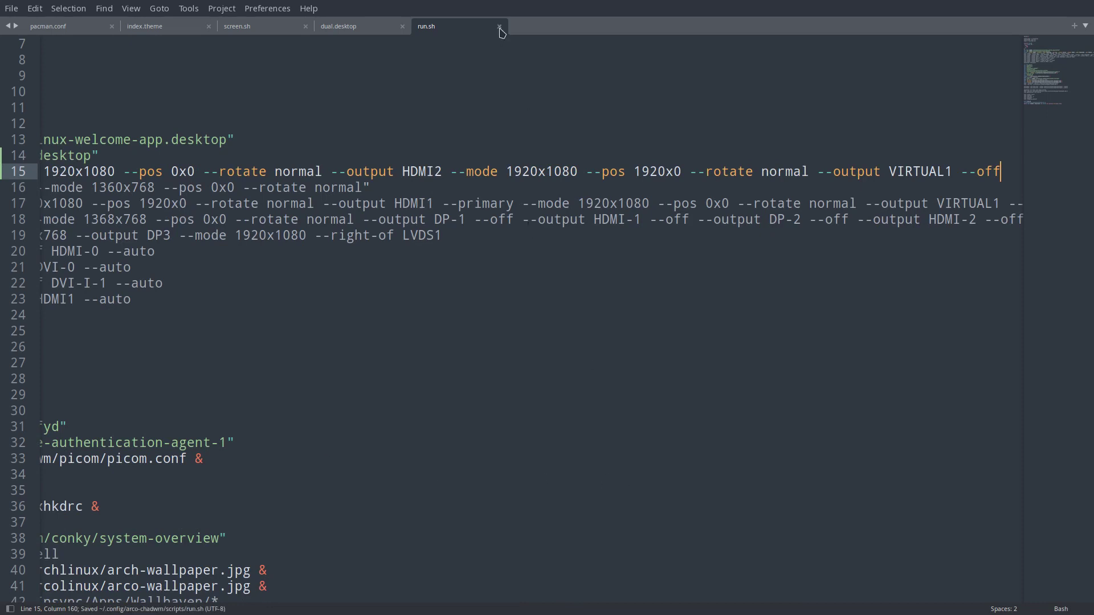
# Step: Close run.sh, dual.desktop, screen.sh, index.theme and pacman.conf, then quit Sublime Text
pyautogui.click(499, 26)
pyautogui.click(403, 26)
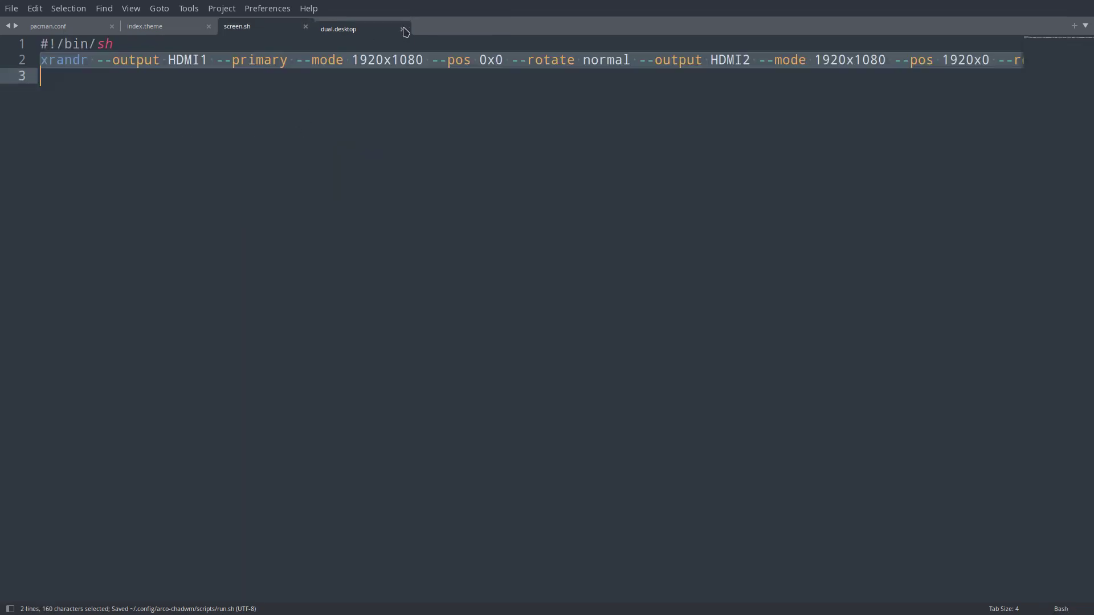
pyautogui.click(305, 26)
pyautogui.click(208, 26)
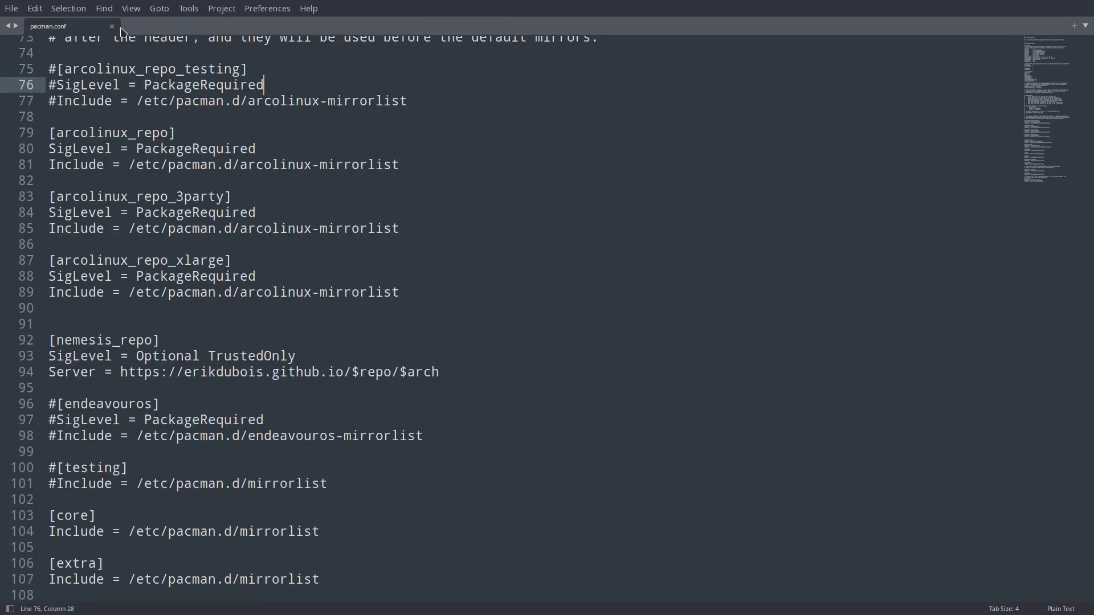
pyautogui.click(112, 26)
pyautogui.press('super+q')
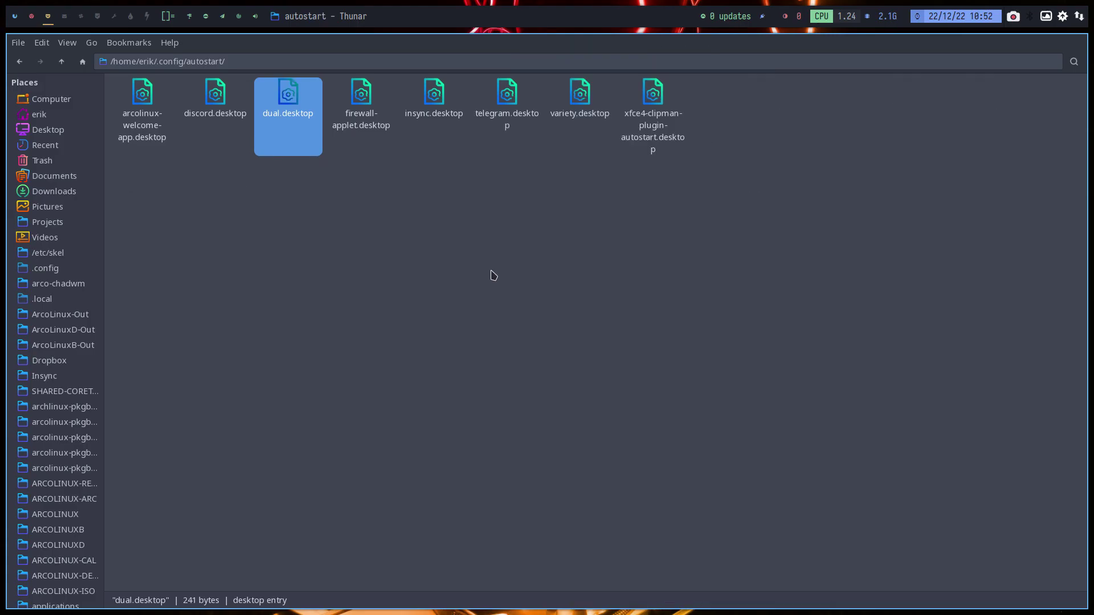